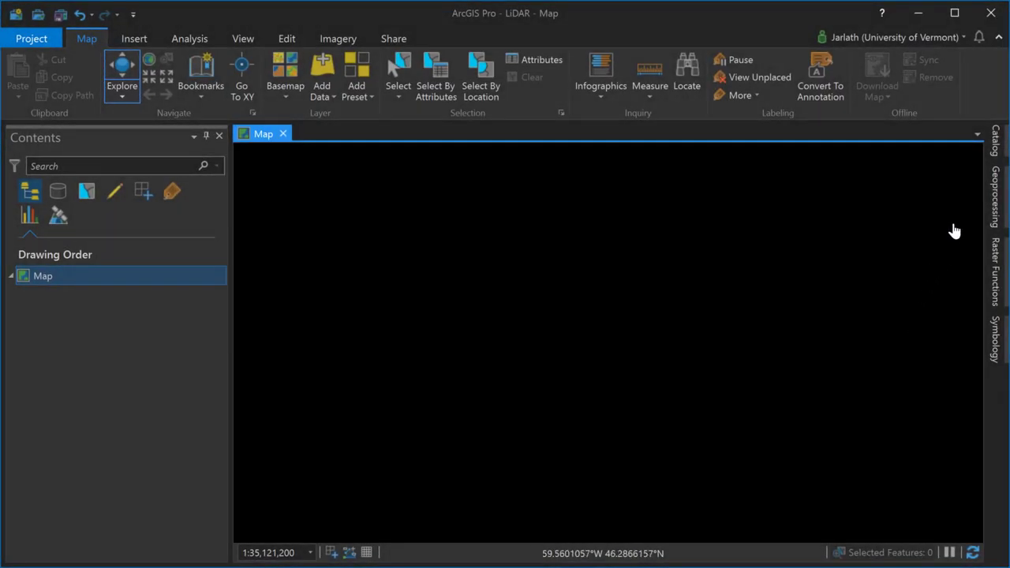
- Add PointCloud.las from the Catalog pane to the current map and zoom in until points draw
left_click(996, 140)
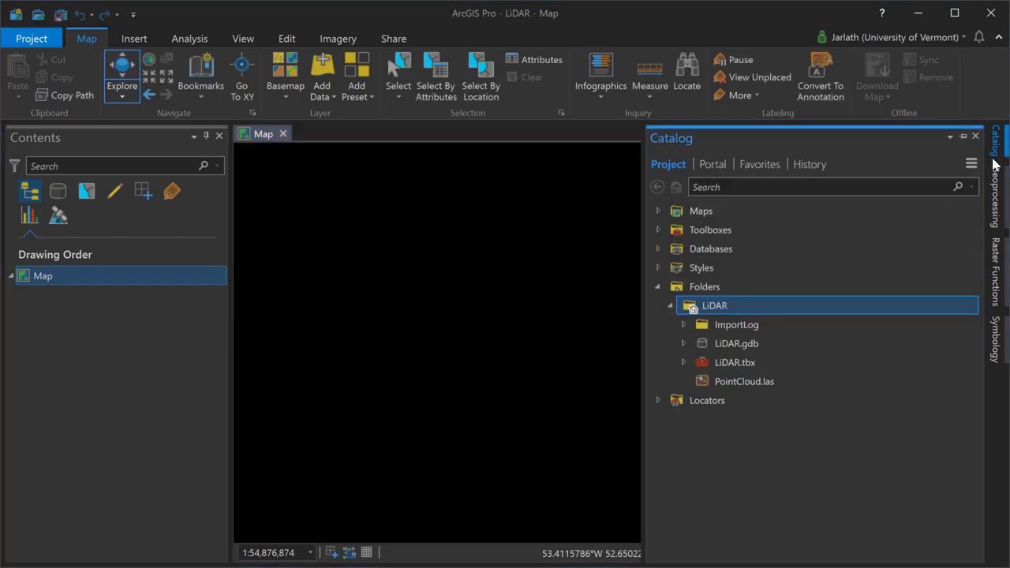
left_click(750, 383)
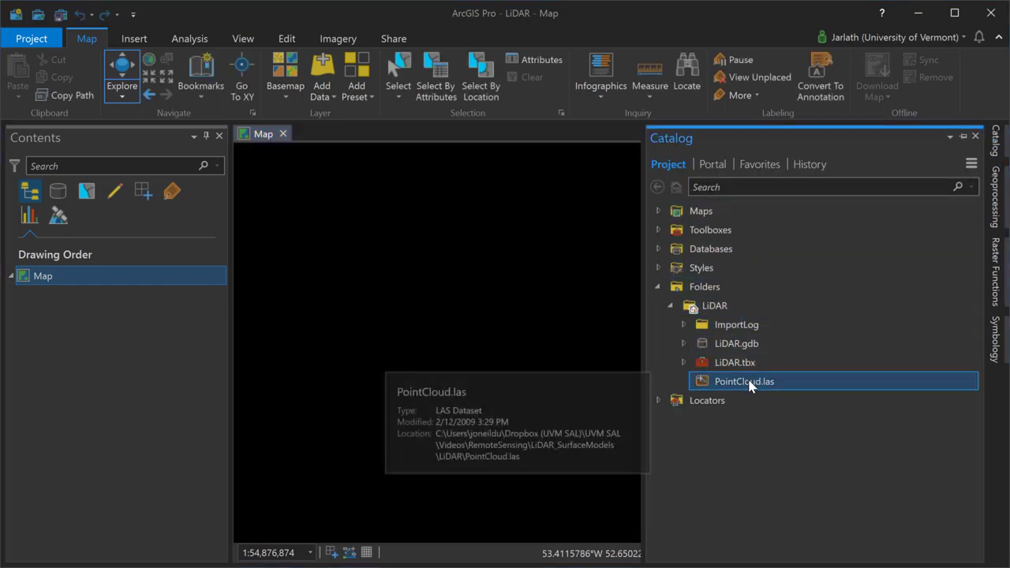
right_click(750, 385)
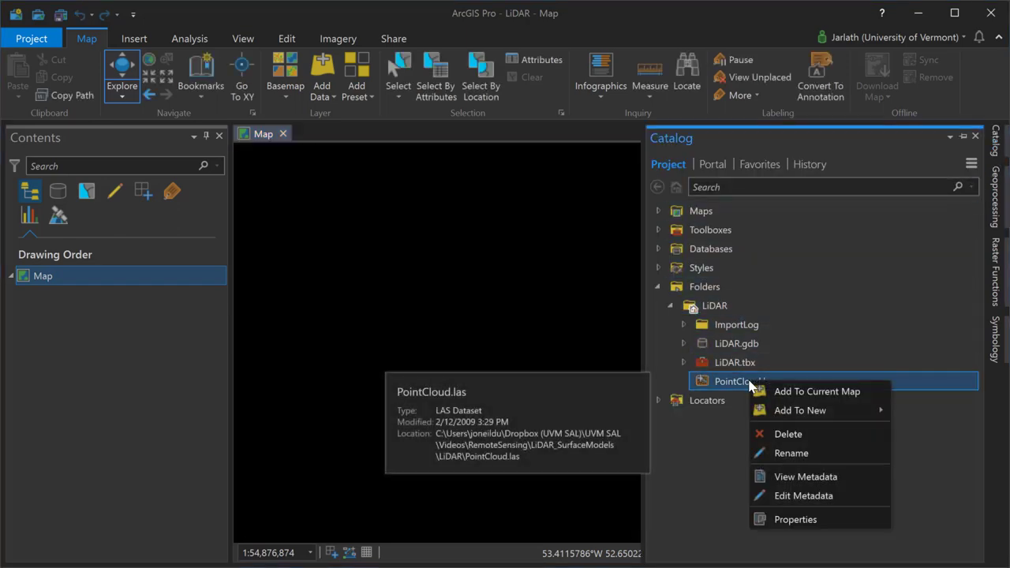
left_click(817, 392)
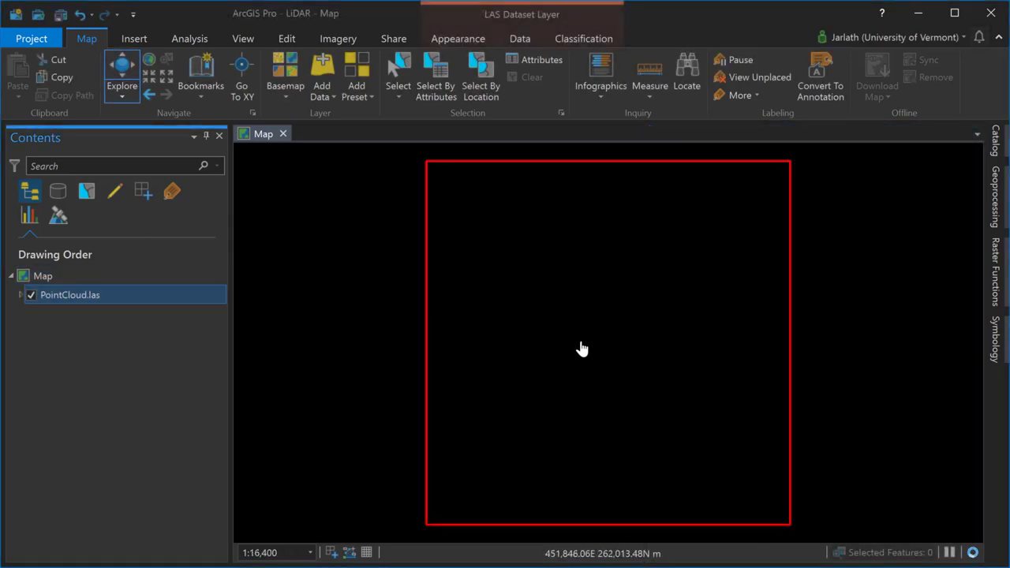
scroll(581, 347, "up", 3)
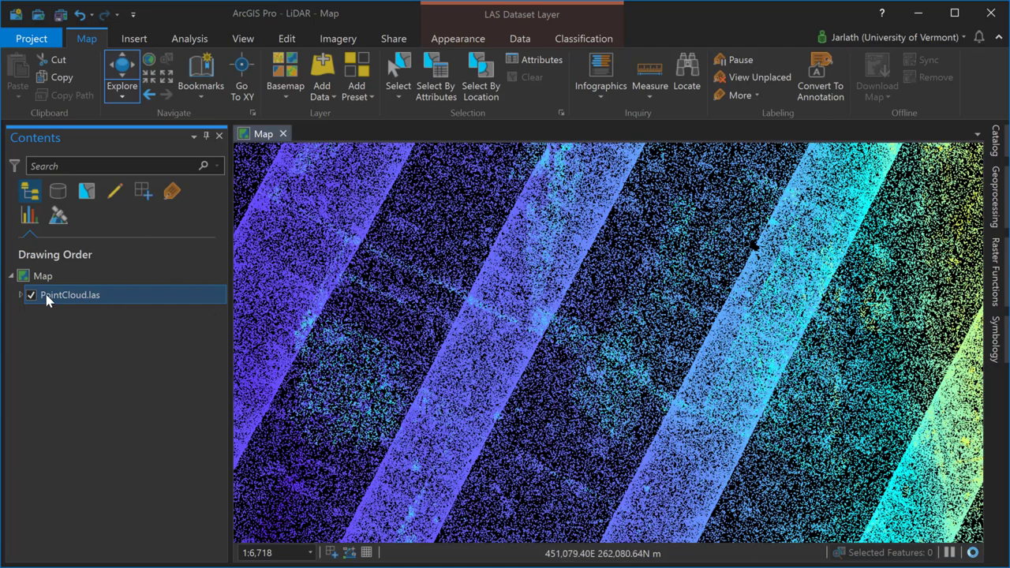
- Expand the PointCloud.las layer and restrict its LAS filter to class 2 Ground only
left_click(21, 295)
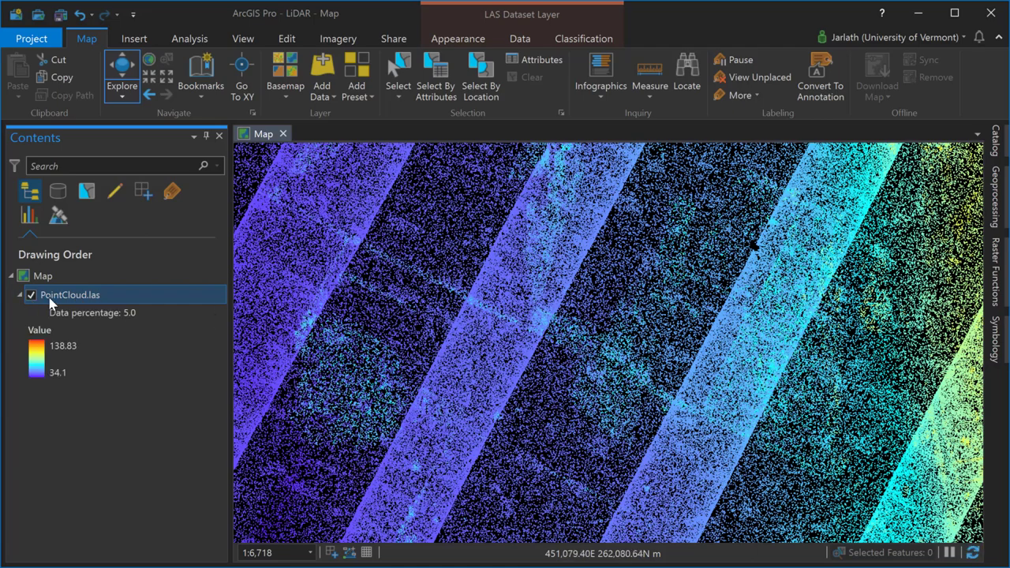
right_click(70, 300)
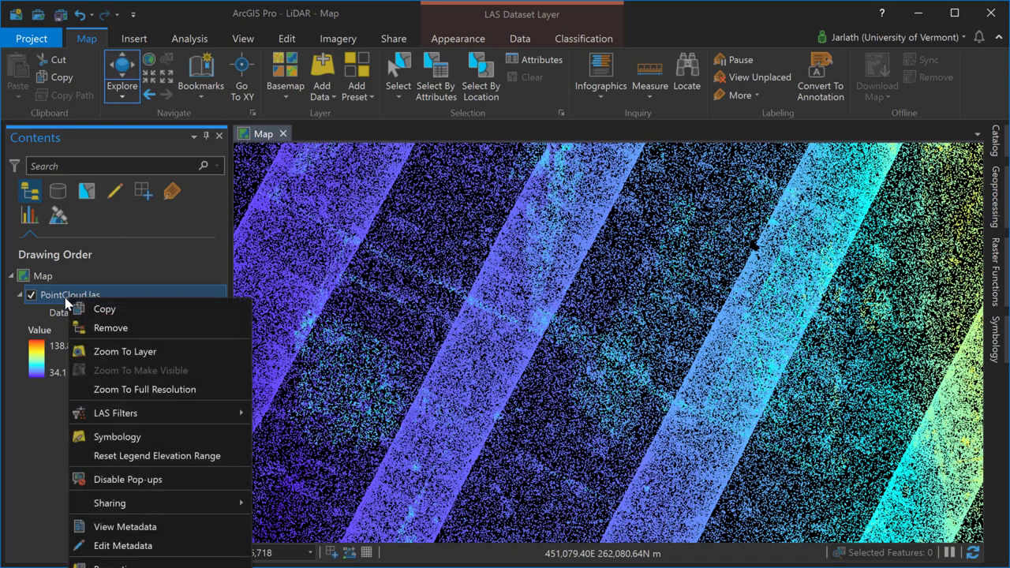
left_click(122, 563)
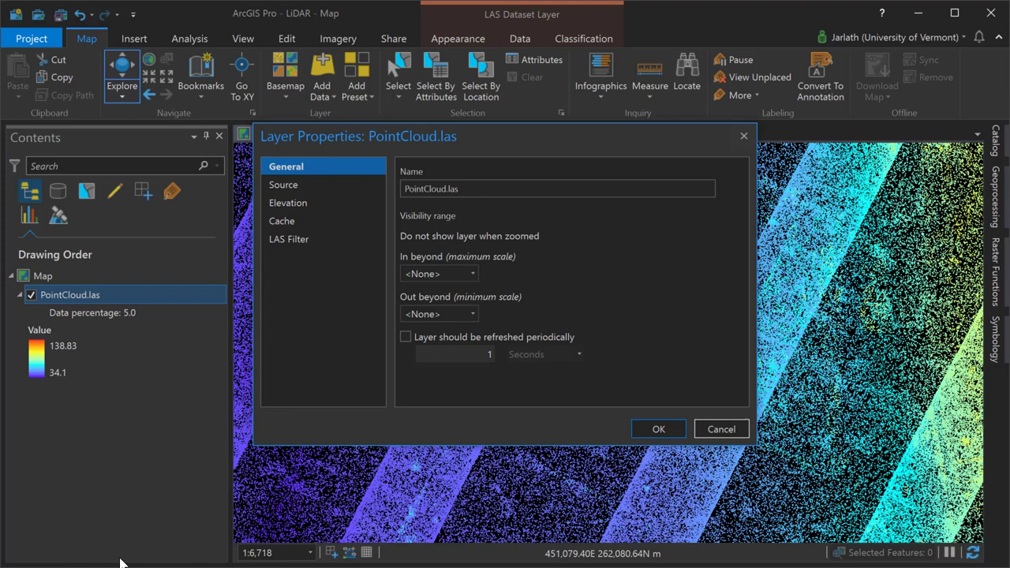
left_click(311, 238)
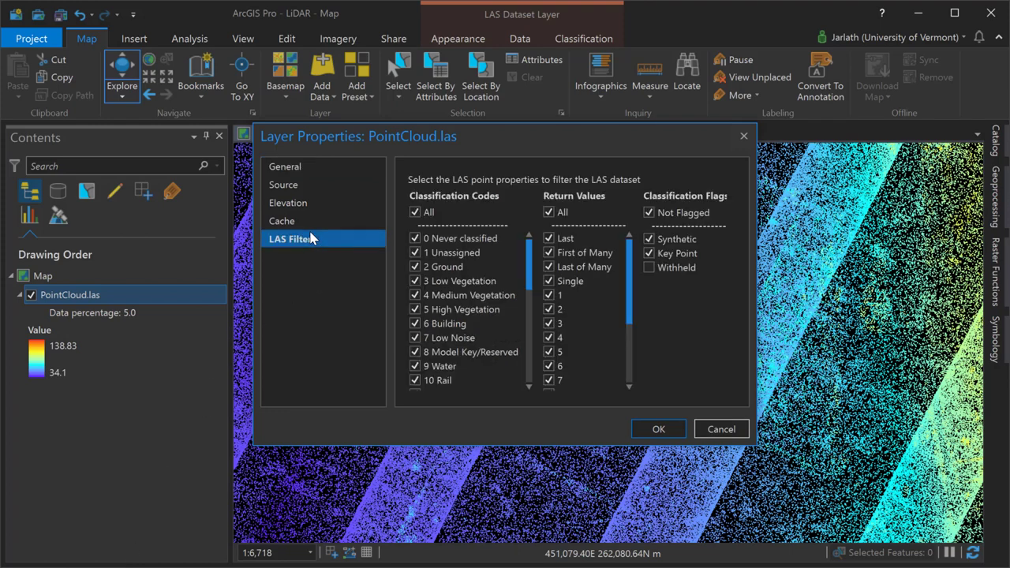
left_click(414, 211)
left_click(657, 430)
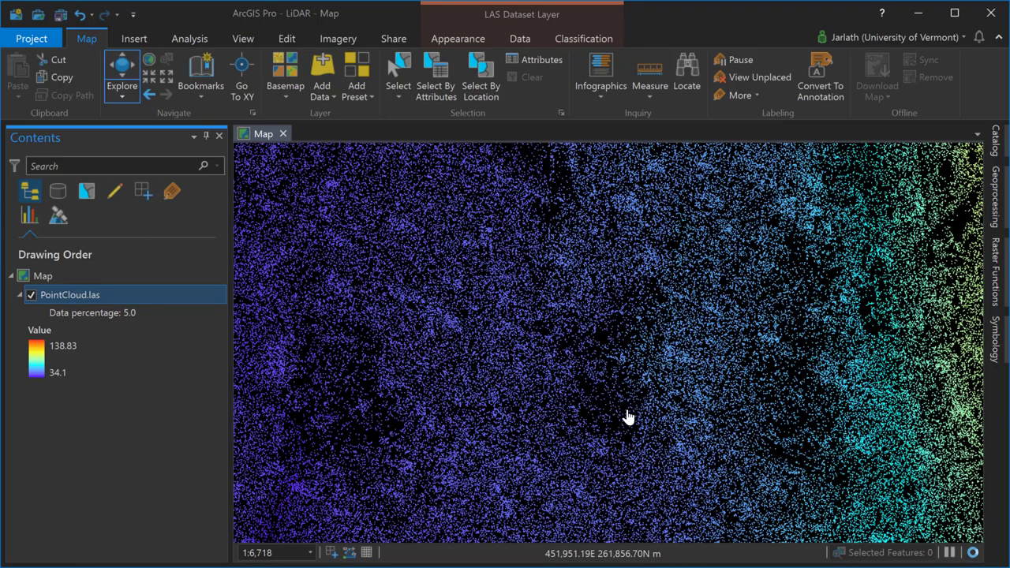
- Set the PointCloud.las LAS filter back to include all classification codes
right_click(89, 298)
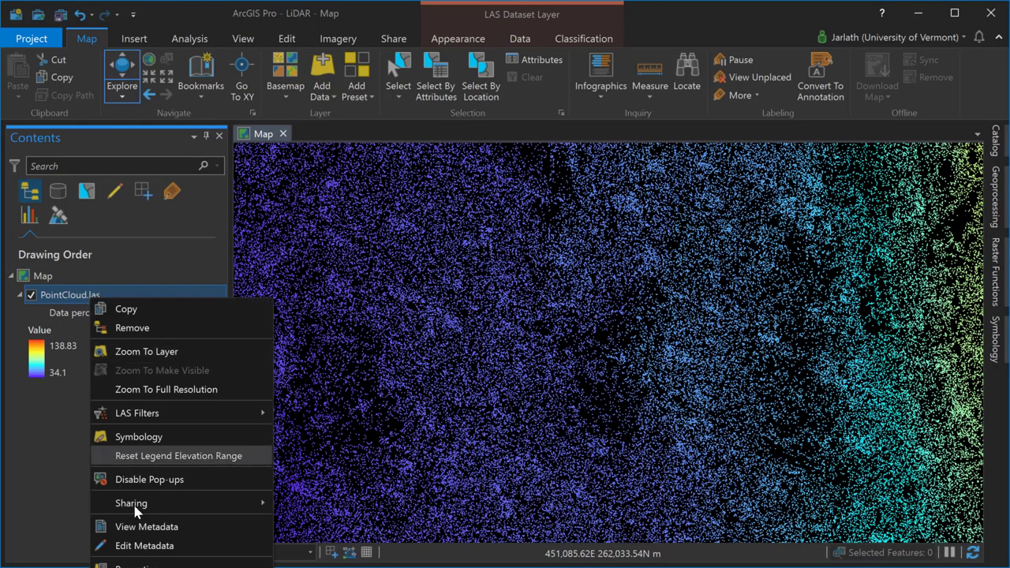
left_click(134, 565)
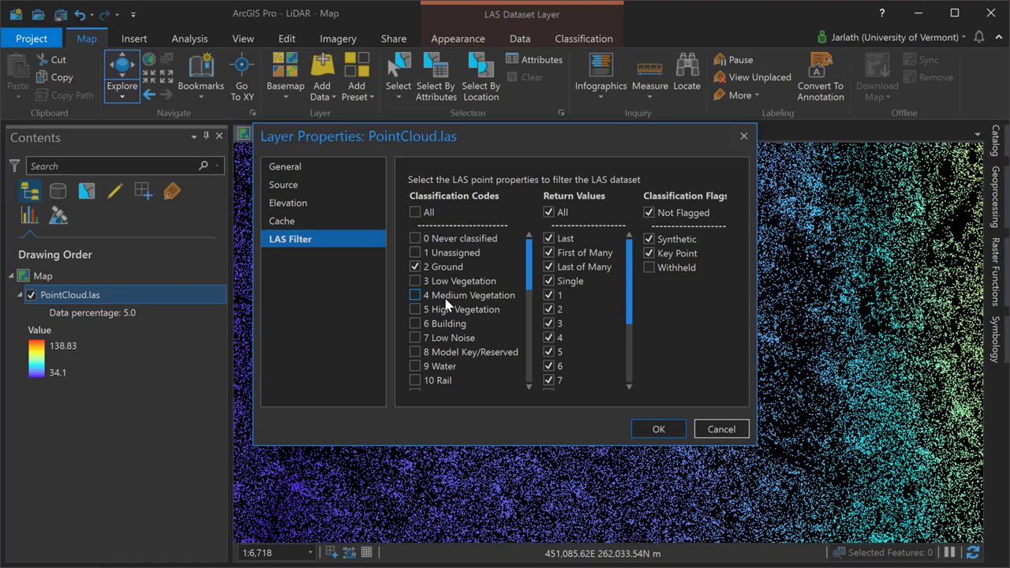
left_click(415, 212)
left_click(655, 429)
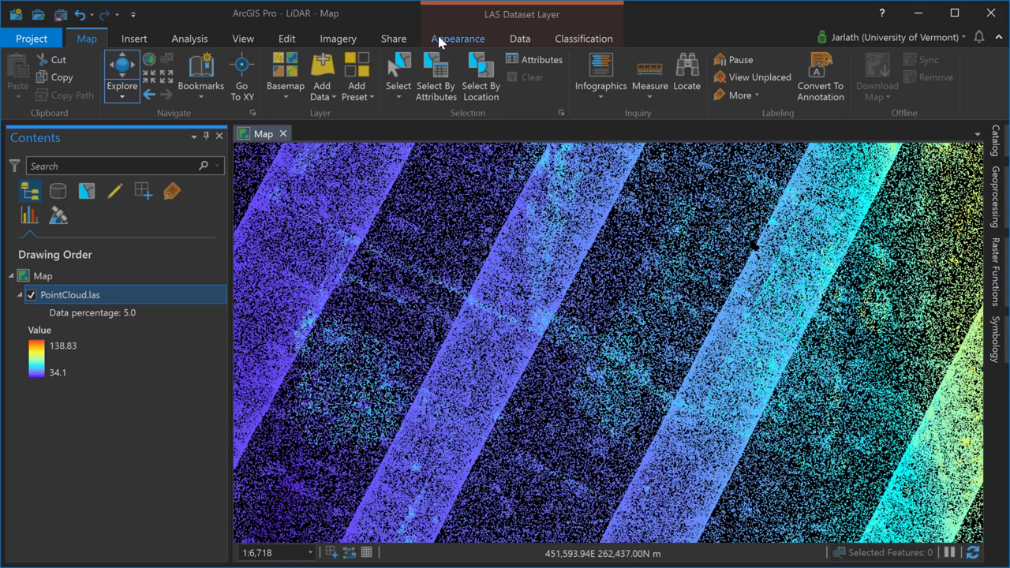
- Try Class and Return symbology on the points, then settle on Elevation symbology
left_click(447, 41)
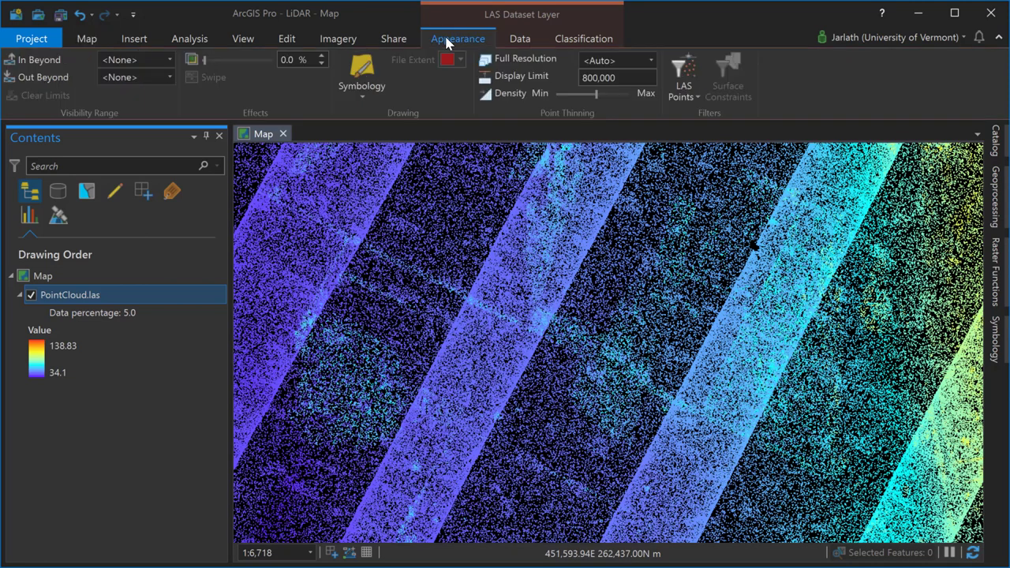
left_click(371, 97)
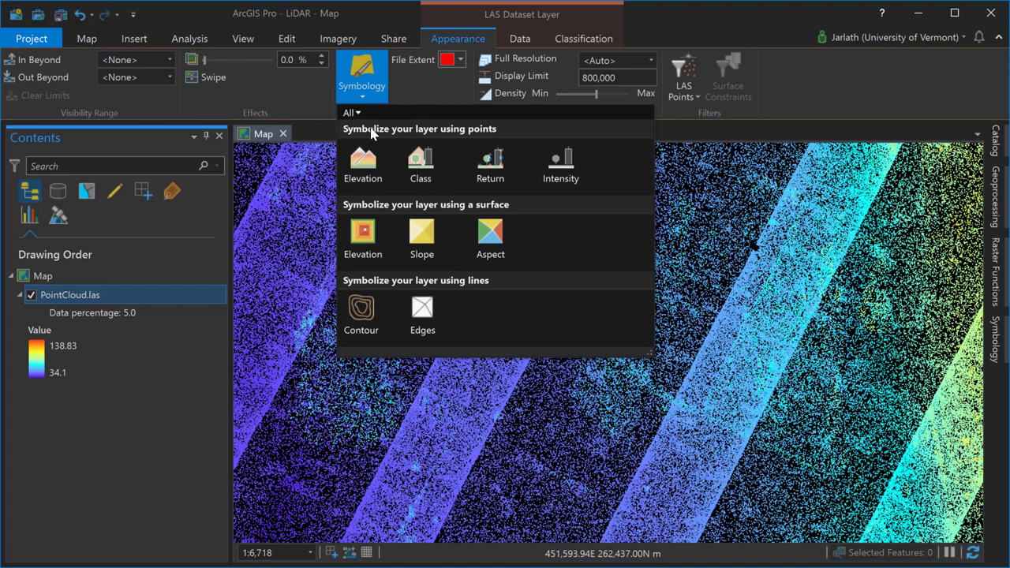
left_click(419, 162)
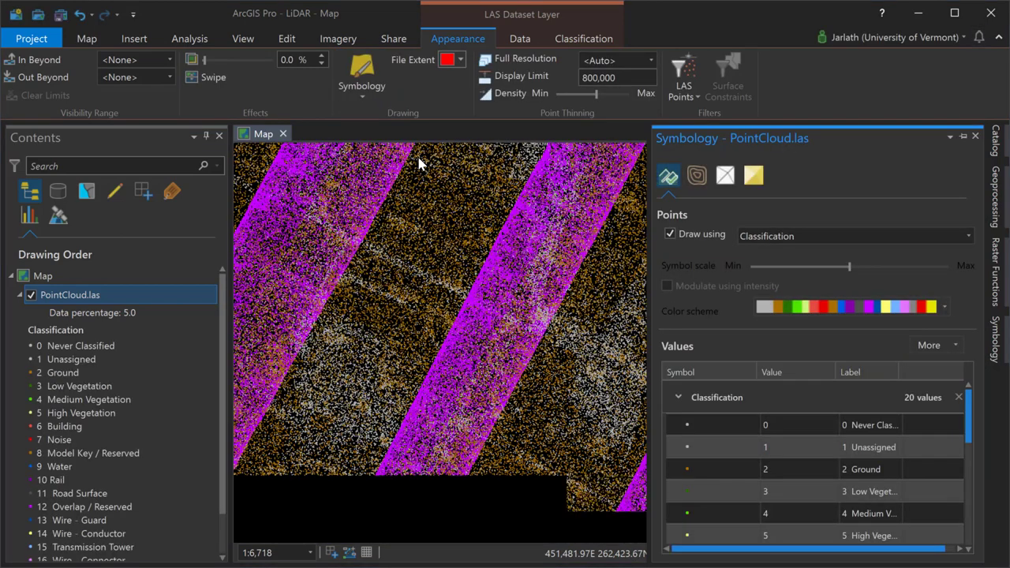
left_click(366, 98)
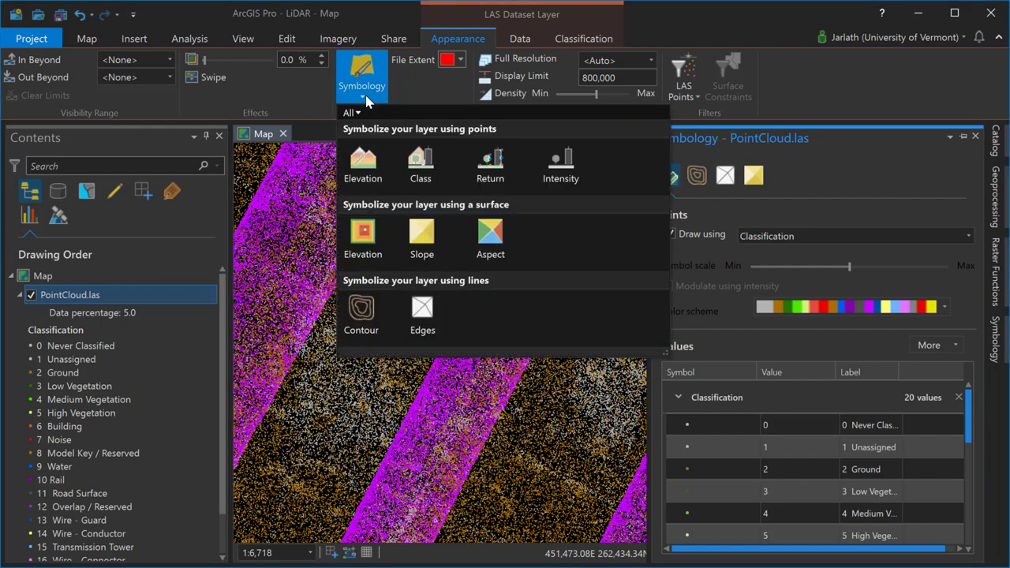
left_click(490, 168)
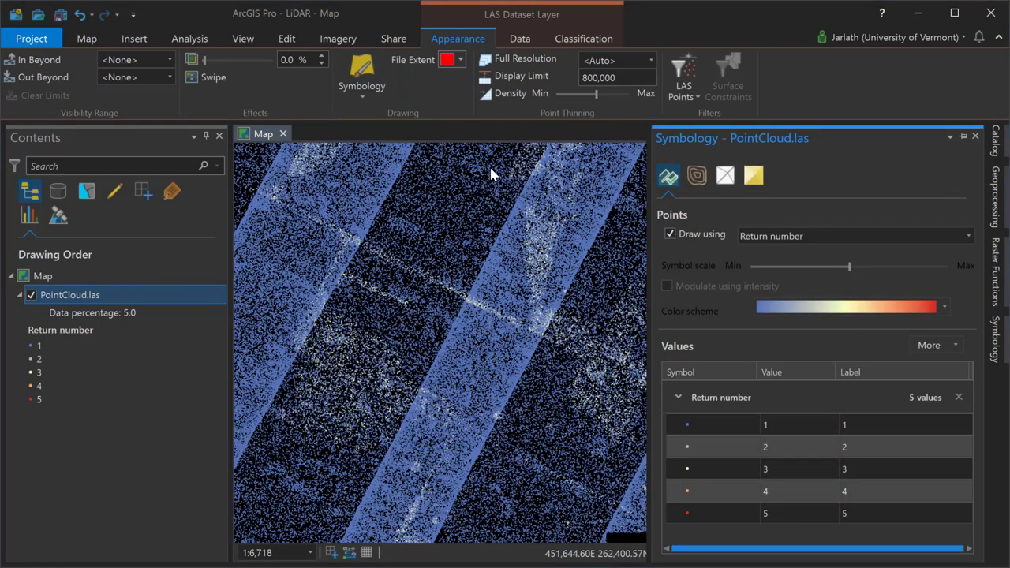
left_click(368, 95)
left_click(362, 162)
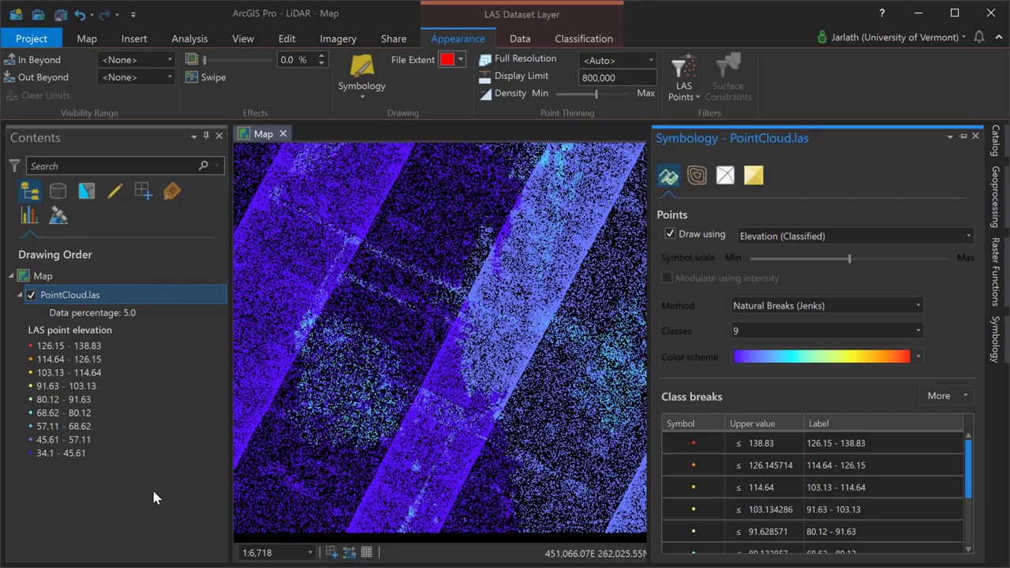
left_click(154, 493)
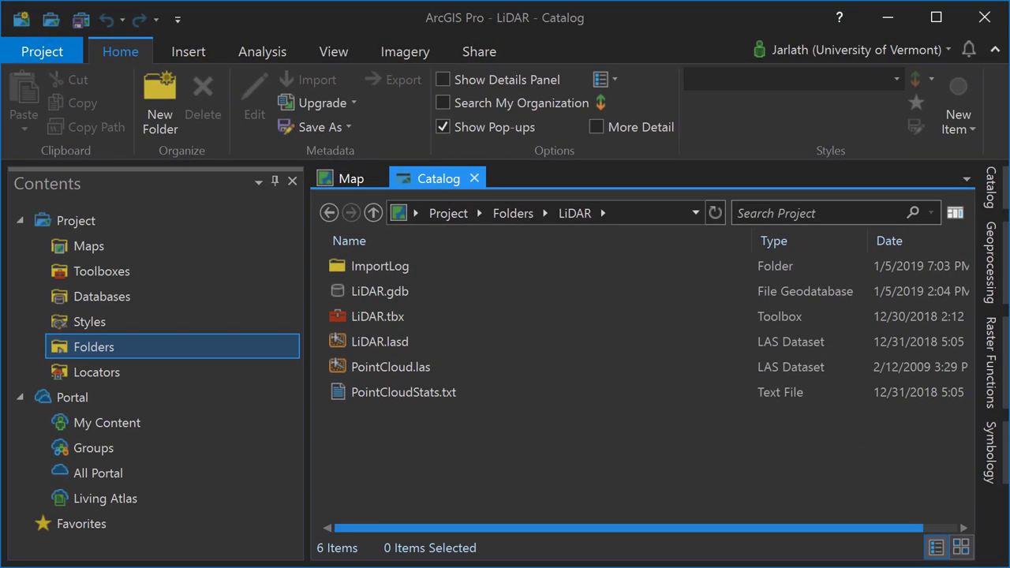
- Bring up the New item options in the LiDAR folder's Catalog view
right_click(569, 259)
mouse_move(609, 282)
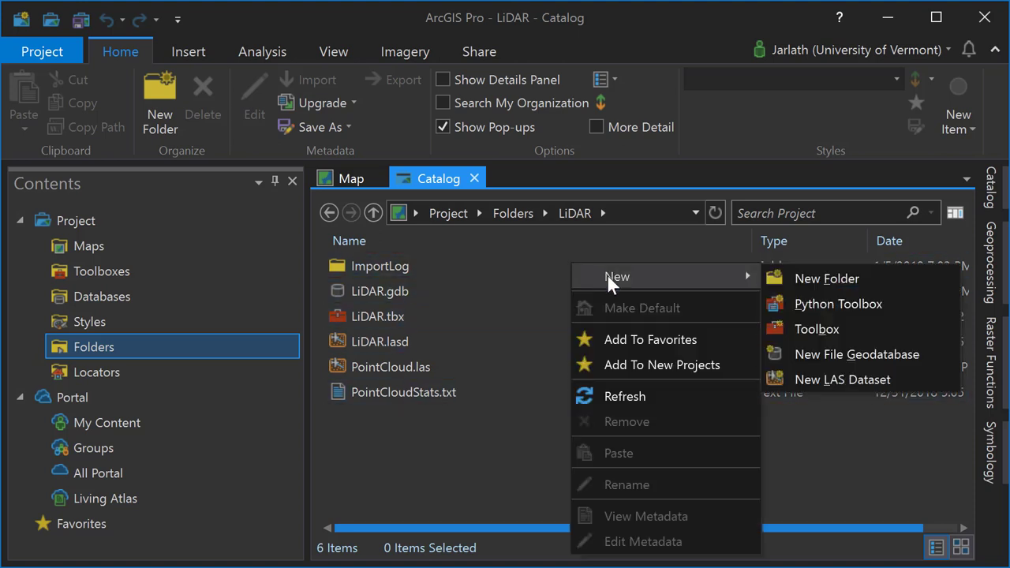
- Create the LiDAR.lasd LAS dataset and add PointCloud.las to it with Add Files To LAS Dataset
left_click(836, 379)
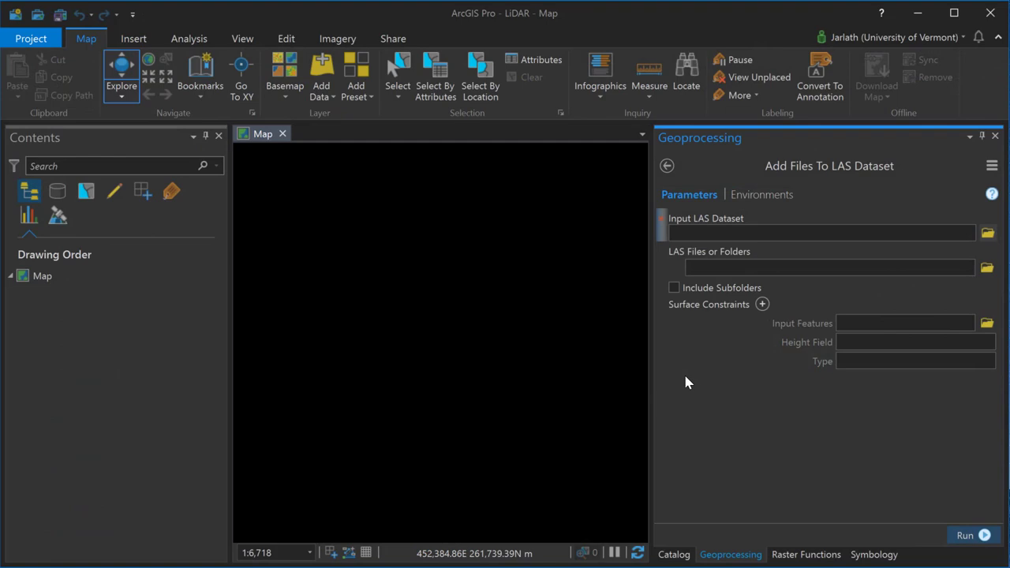
left_click(987, 233)
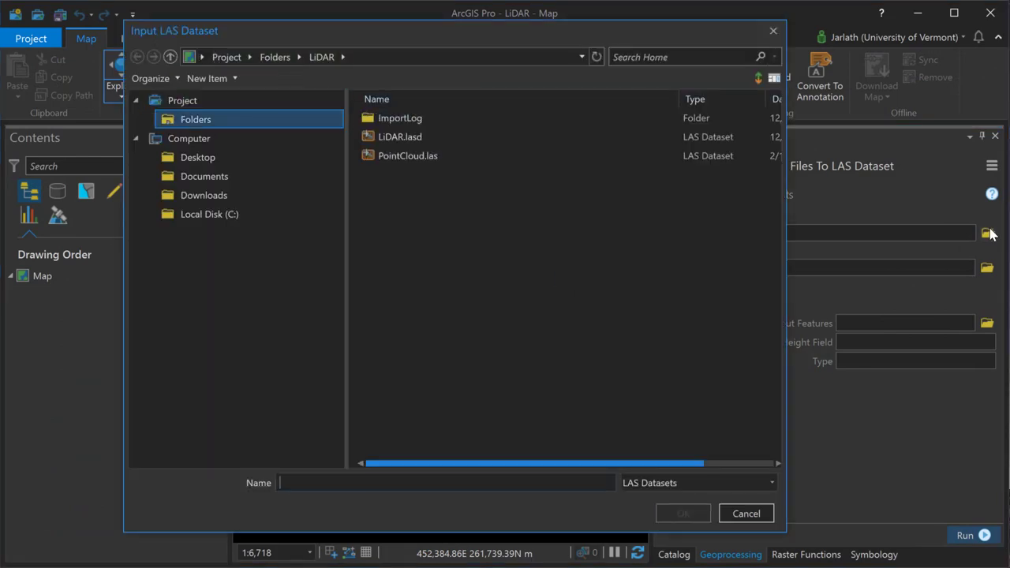
left_click(399, 138)
left_click(680, 513)
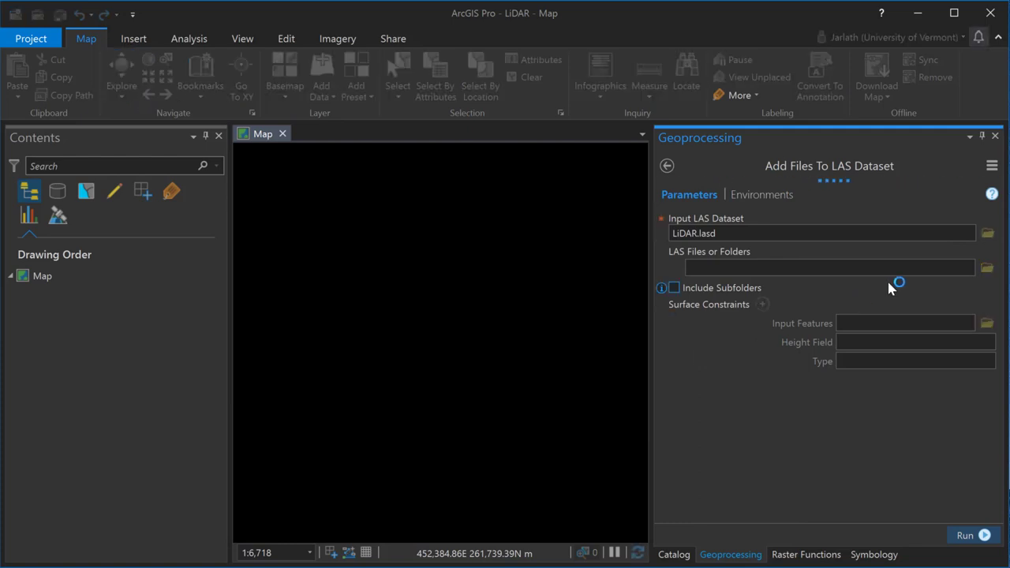
left_click(986, 267)
left_click(400, 138)
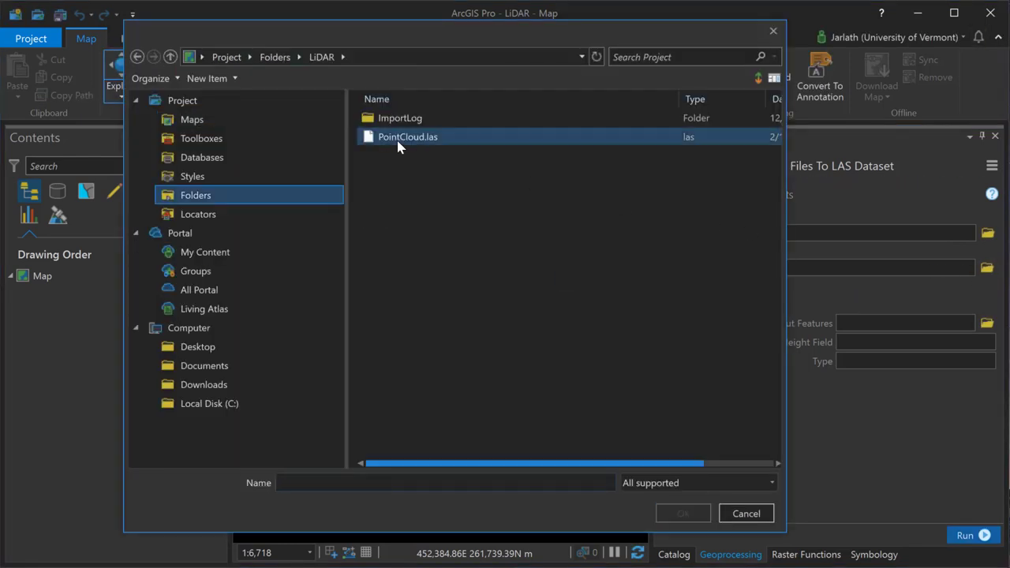
left_click(681, 514)
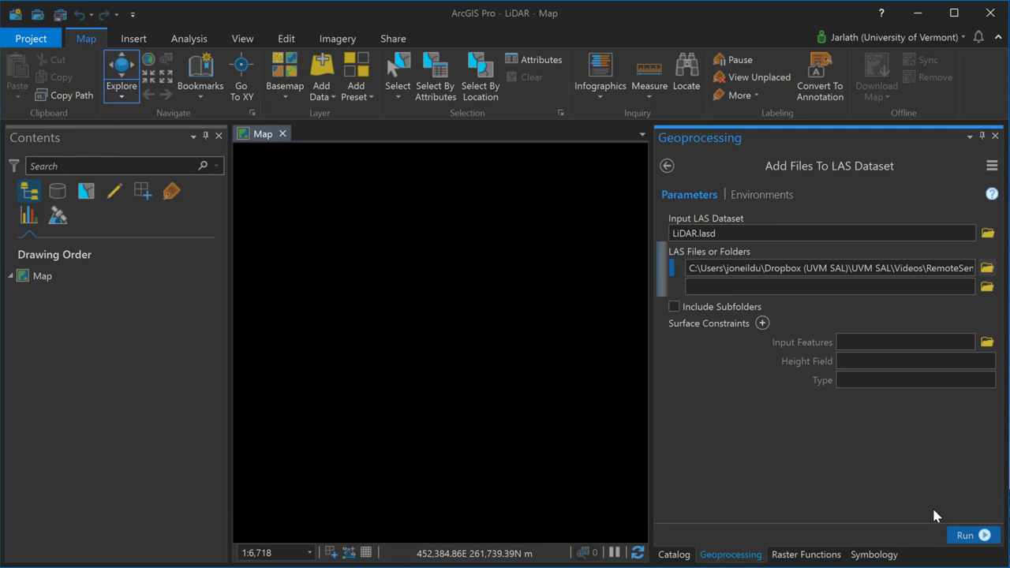
left_click(969, 535)
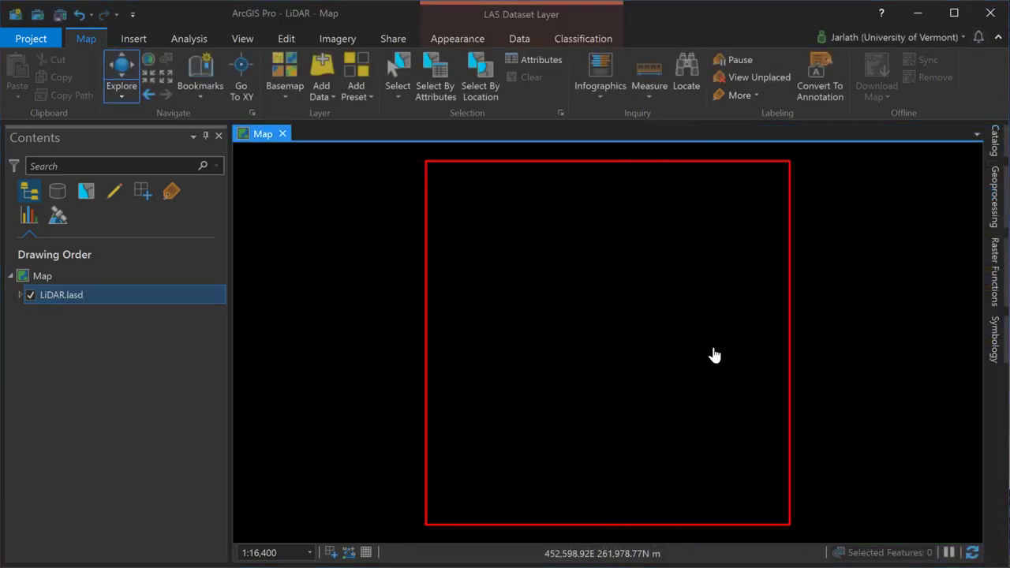
- Zoom into the point cloud and filter the LAS points to ground only
scroll(713, 354, "up", 4)
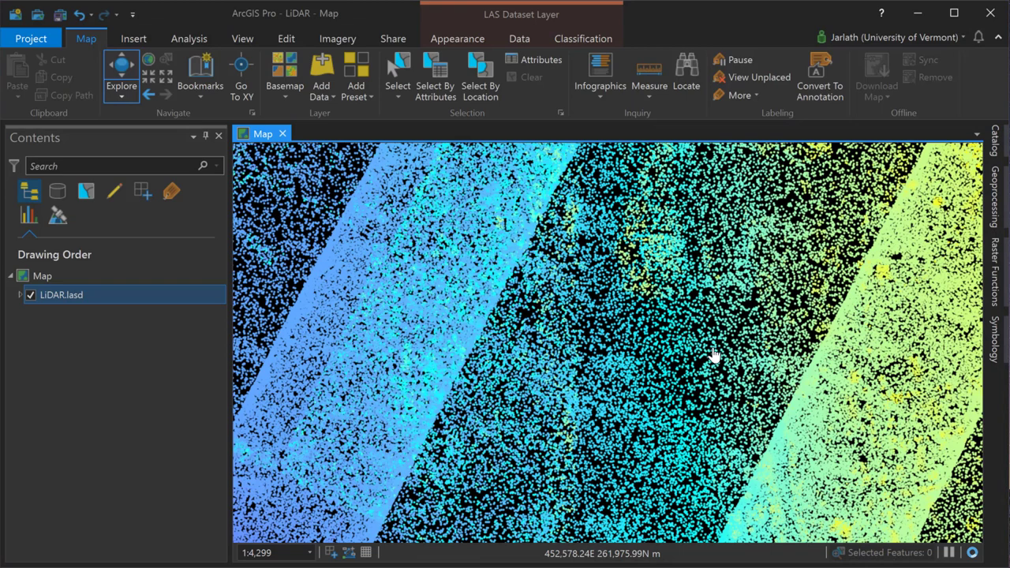
scroll(713, 354, "up", 2)
left_click_drag(658, 361, 818, 342)
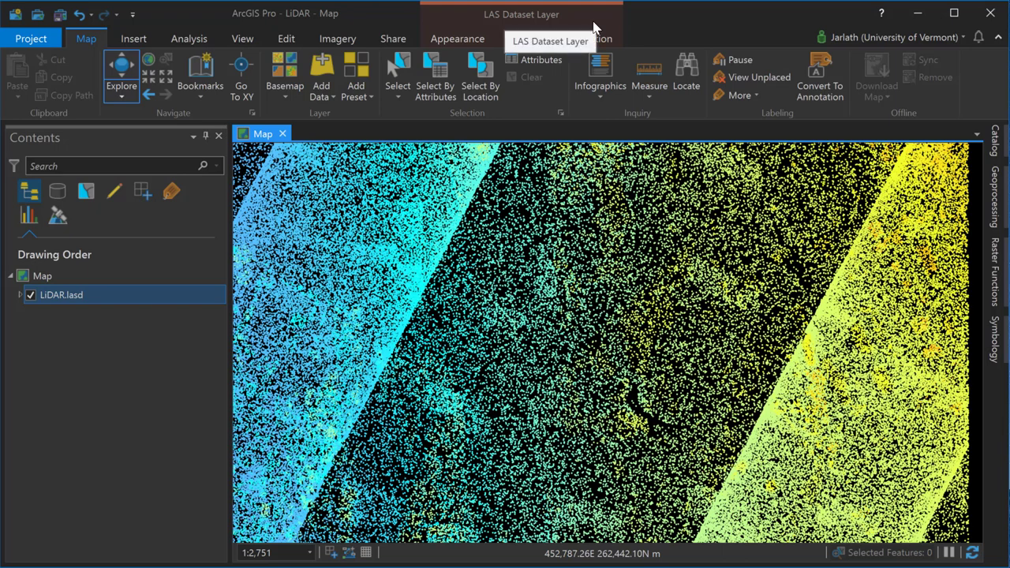
left_click(461, 38)
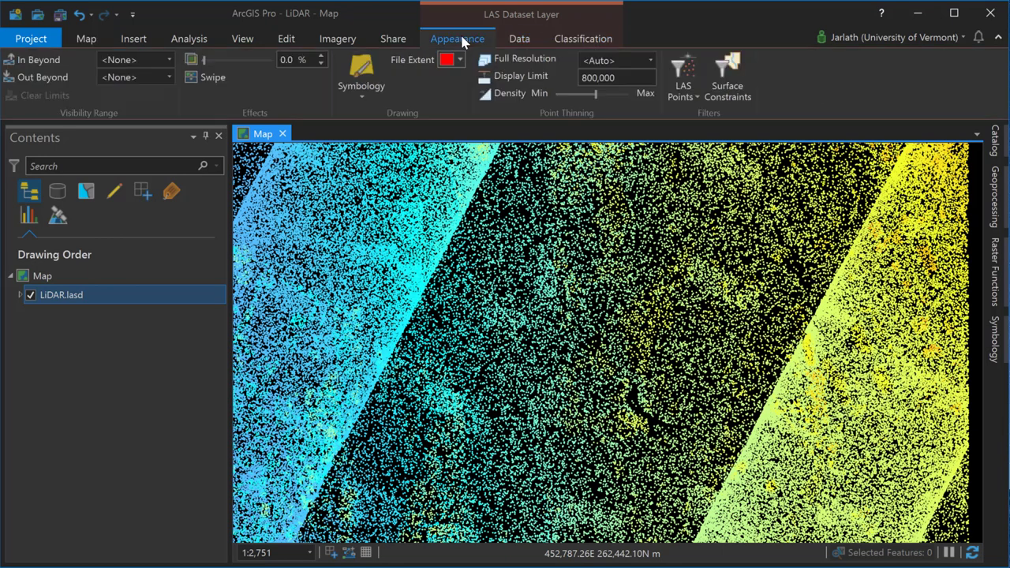
left_click(691, 101)
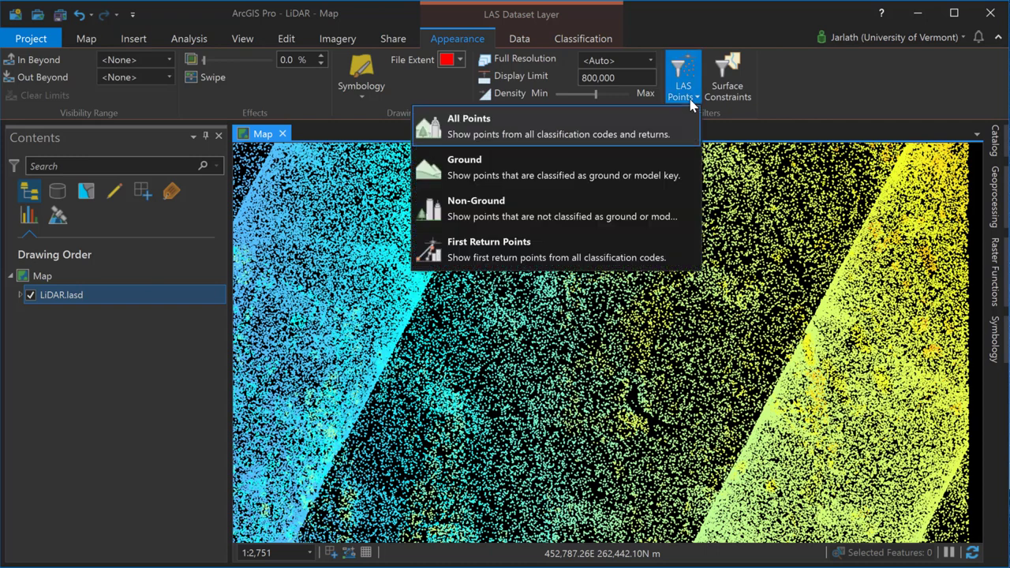
left_click(647, 167)
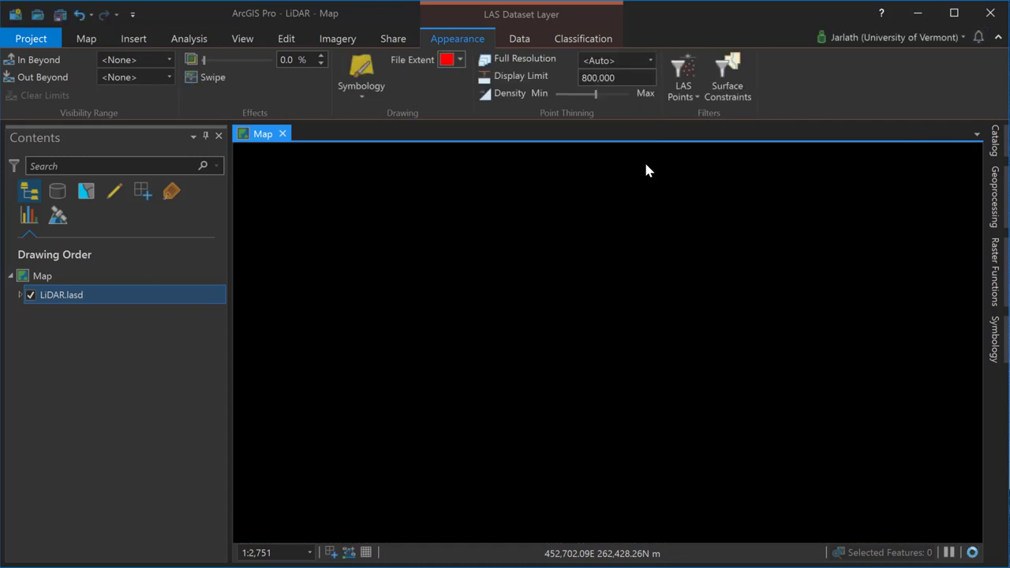
- Try the non-ground filter, settle on First Return Points, and raise the point density
left_click(683, 89)
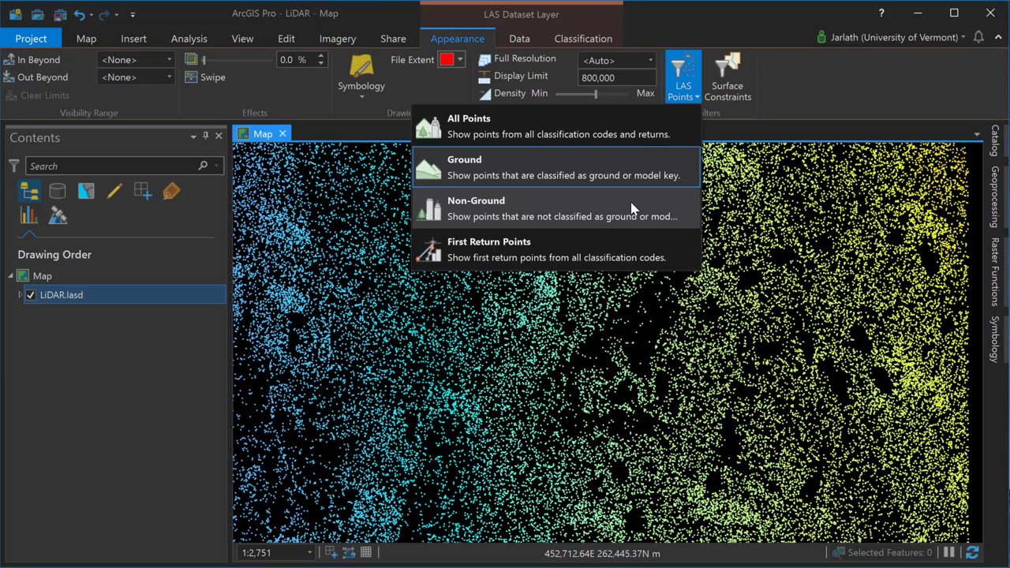
left_click(633, 207)
left_click(683, 87)
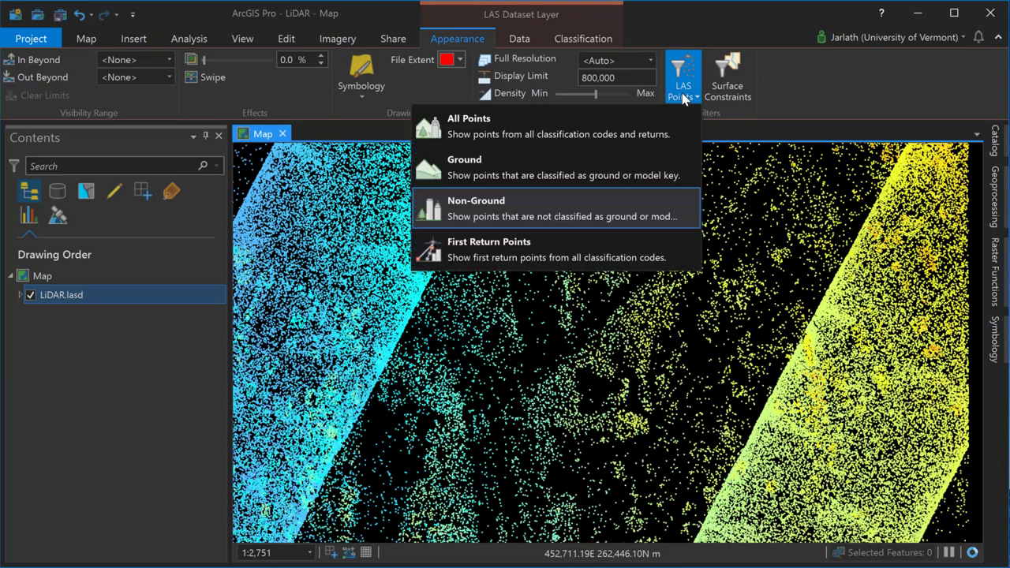
left_click(581, 250)
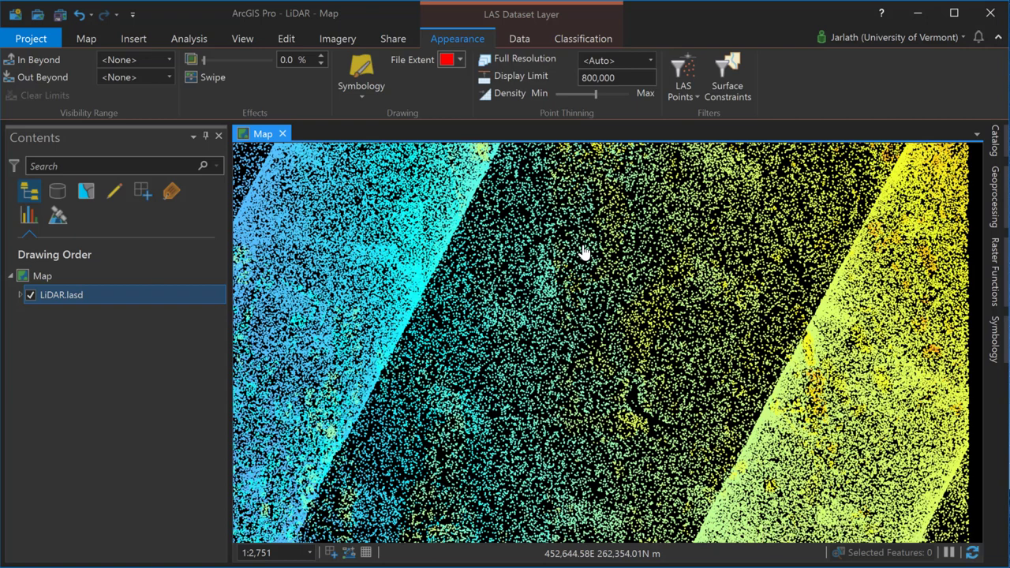
left_click_drag(593, 93, 588, 94)
left_click(620, 95)
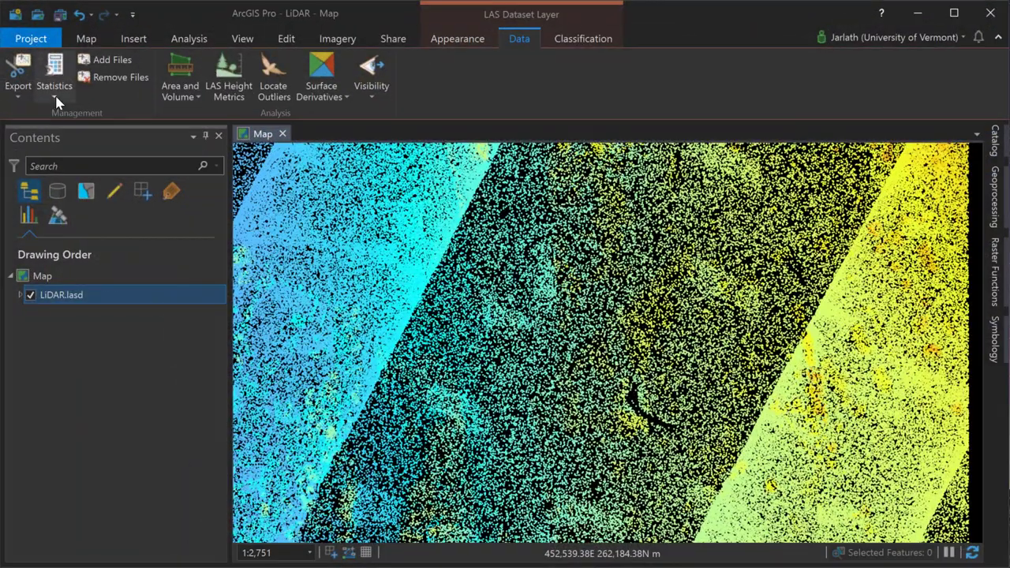
- Calculate statistics for LiDAR.lasd, saving the report as PointCloudStats.txt
left_click(56, 95)
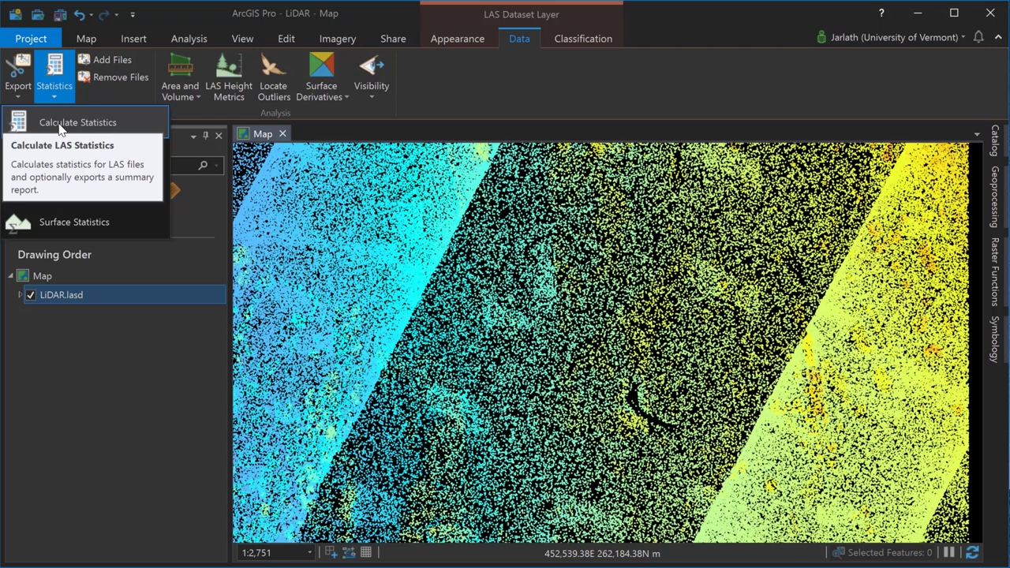
left_click(61, 129)
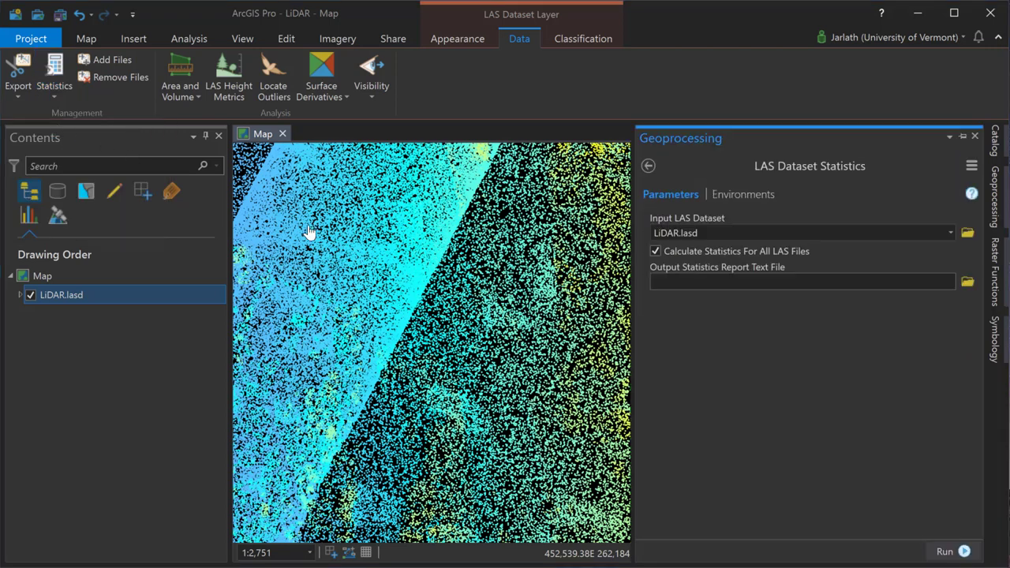
left_click(966, 282)
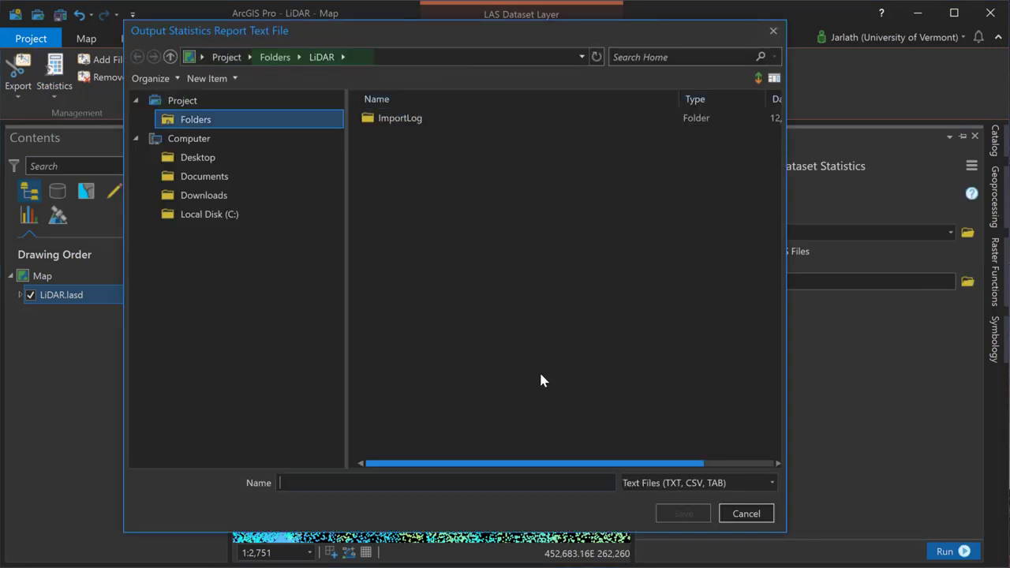
left_click(350, 485)
type("Point")
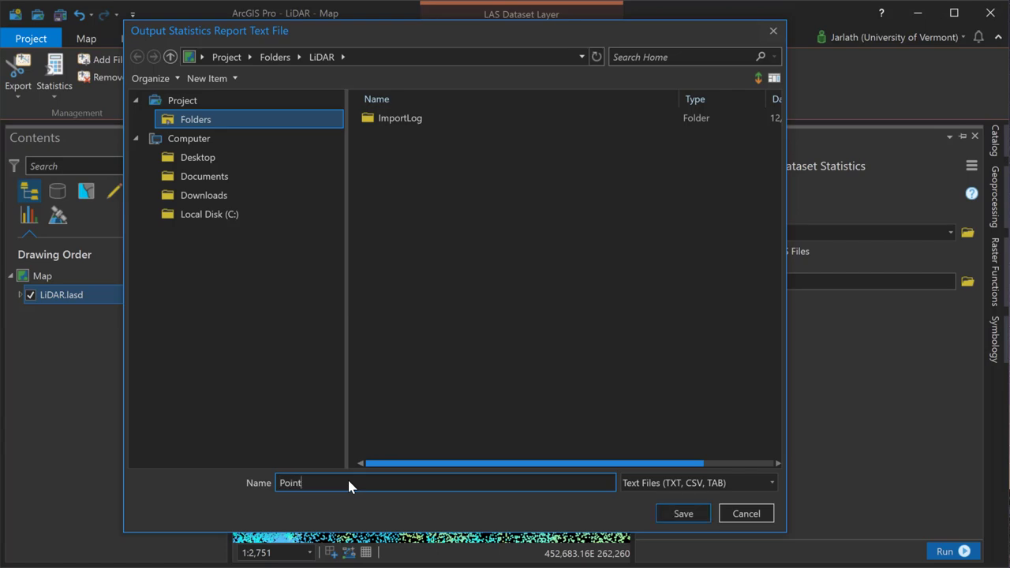
type("CloudStats.txt")
left_click(683, 514)
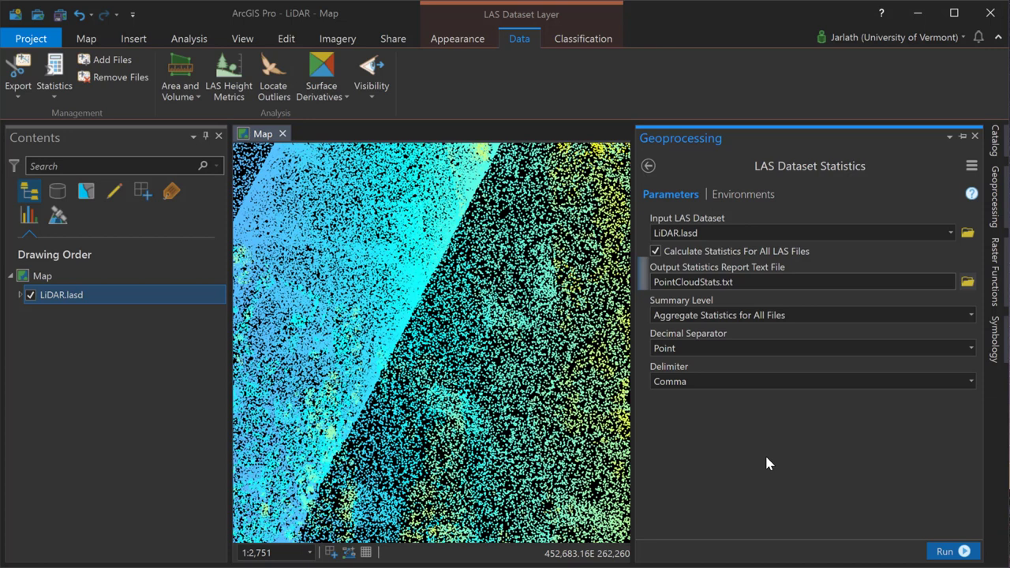
left_click(956, 550)
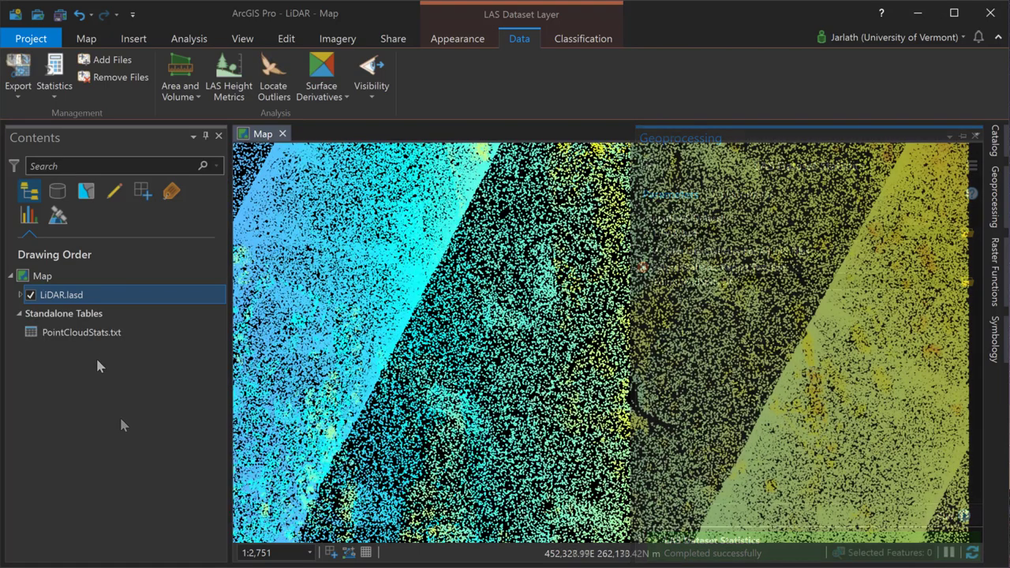
left_click(99, 338)
left_click(100, 340)
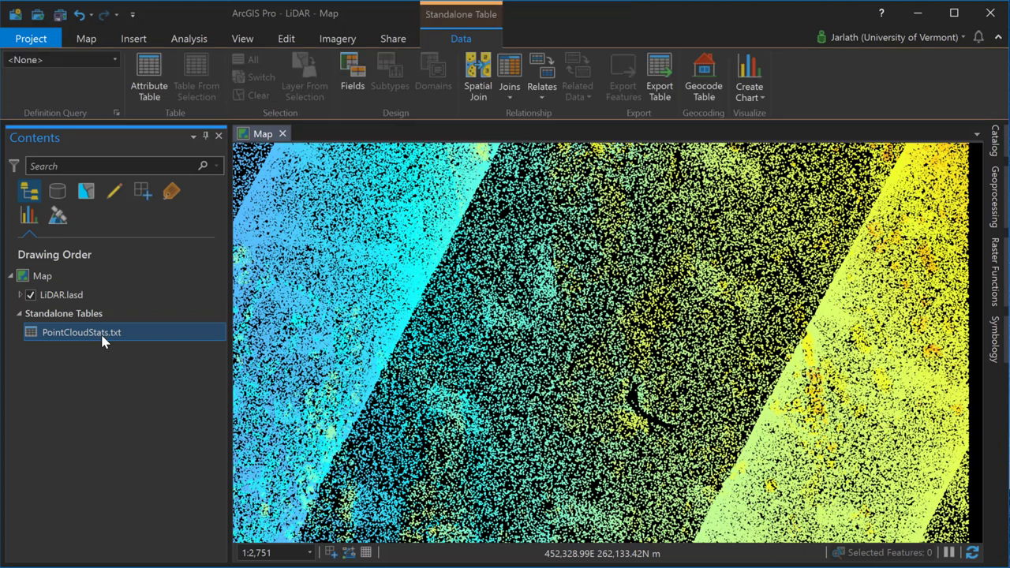
- Open the PointCloudStats.txt table and scroll through its per-return and per-class statistics
right_click(103, 340)
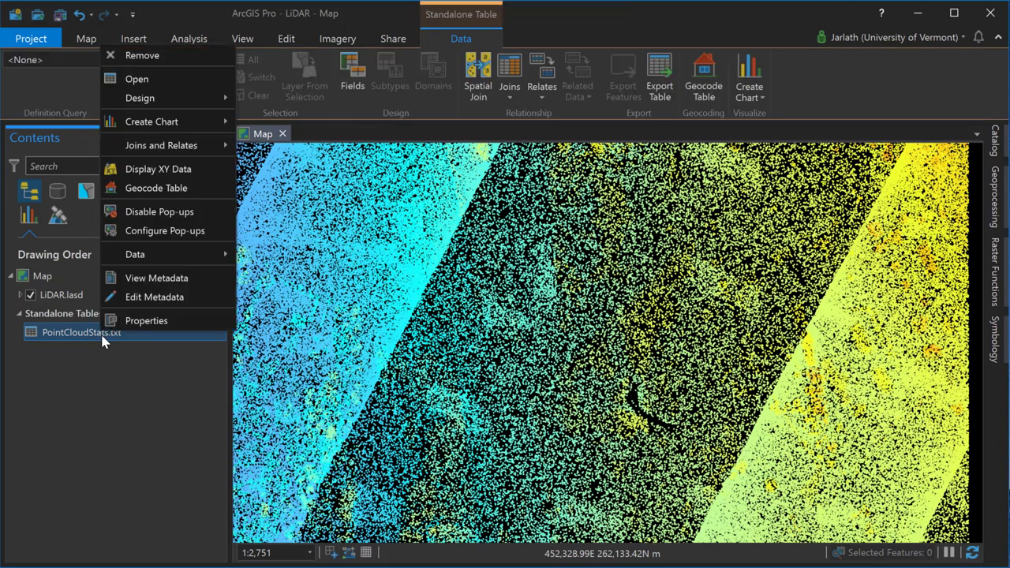
left_click(152, 79)
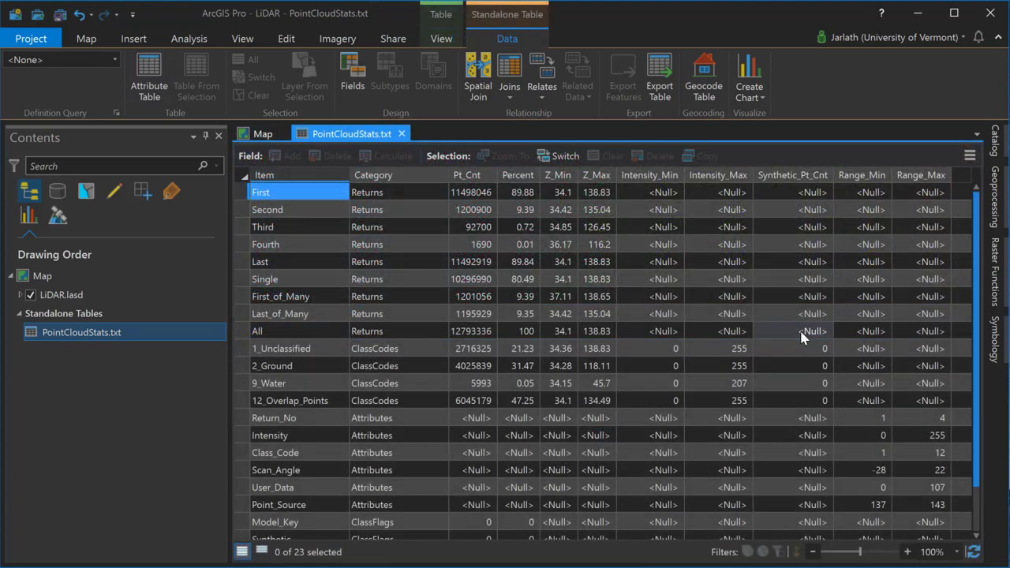
scroll(975, 233, "down", 1)
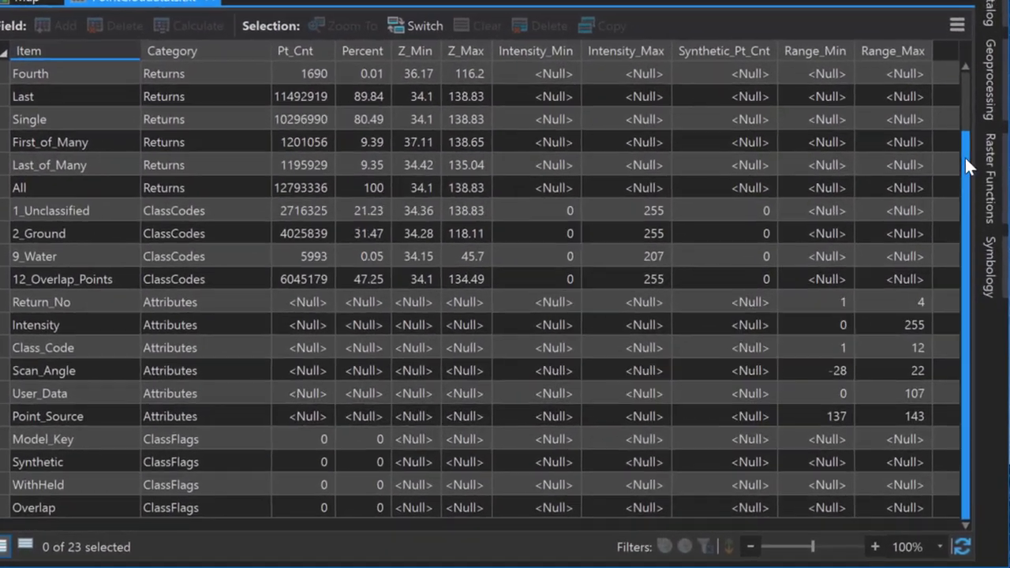
left_click_drag(964, 157, 966, 122)
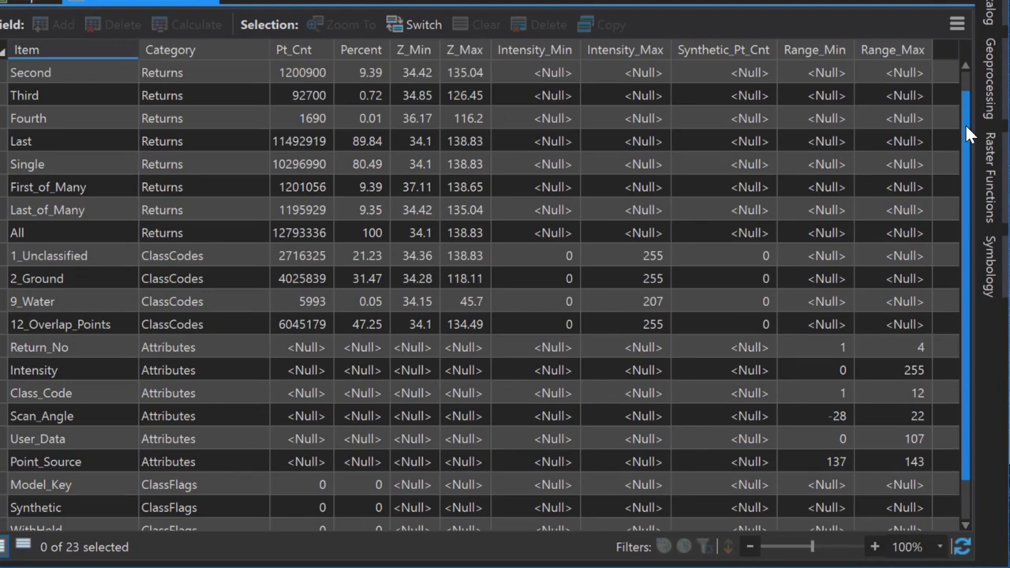
left_click_drag(965, 124, 965, 97)
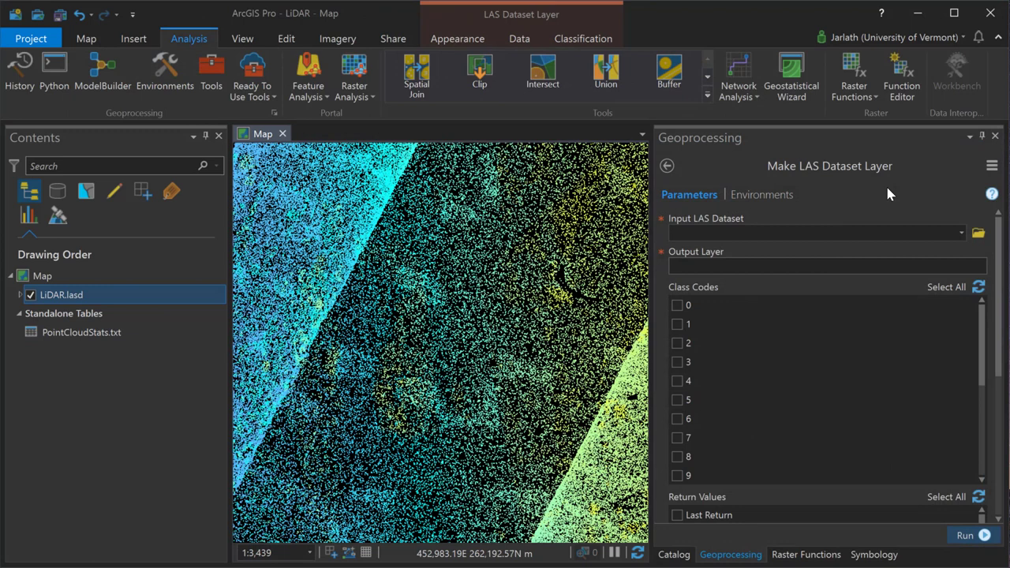
- Make LiDAR_GroundPoints from LiDAR.lasd with class code 2 and all return values
left_click(960, 233)
left_click(788, 249)
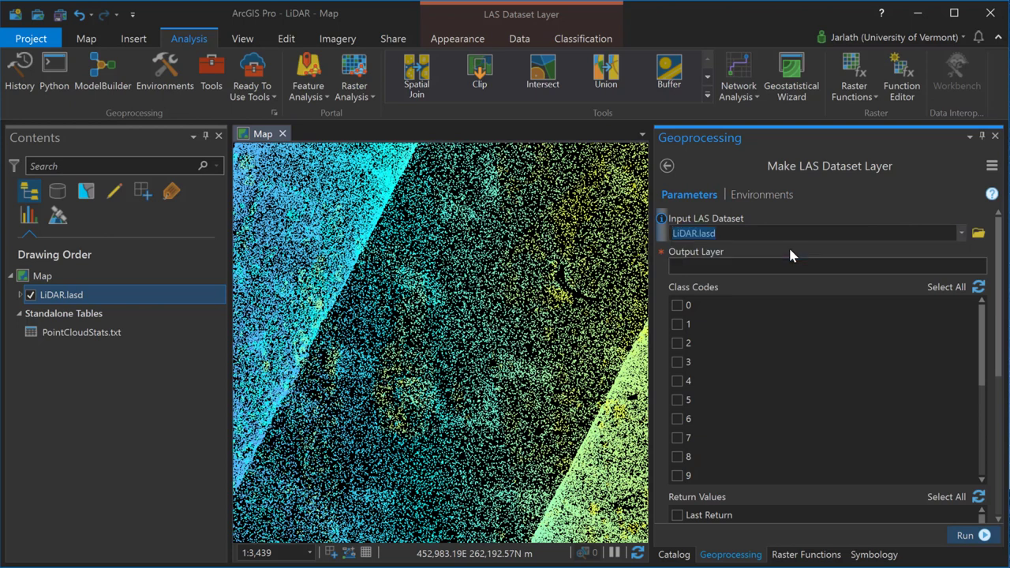
left_click_drag(776, 267, 701, 266)
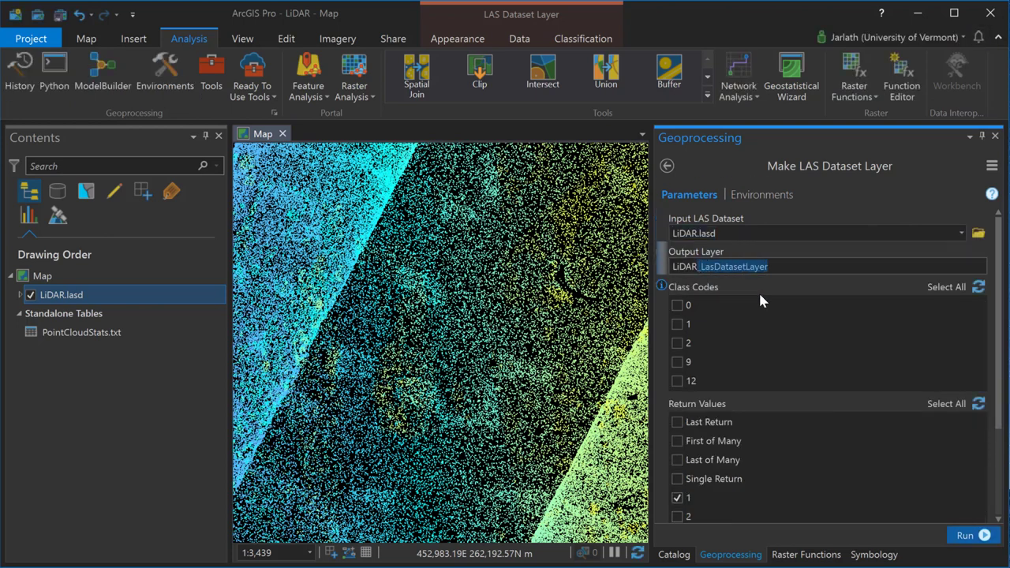
type("GroundPoints")
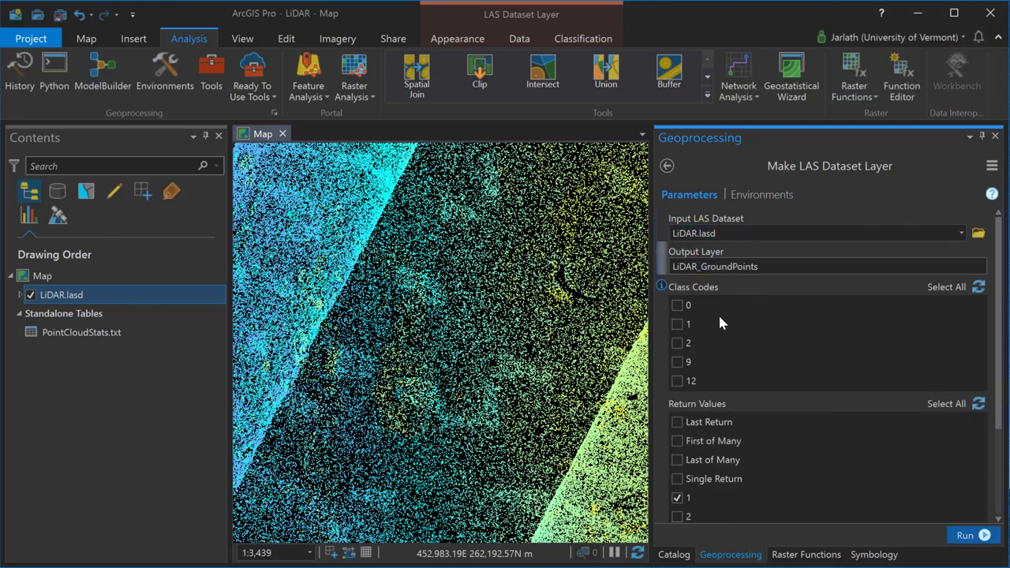
left_click(672, 341)
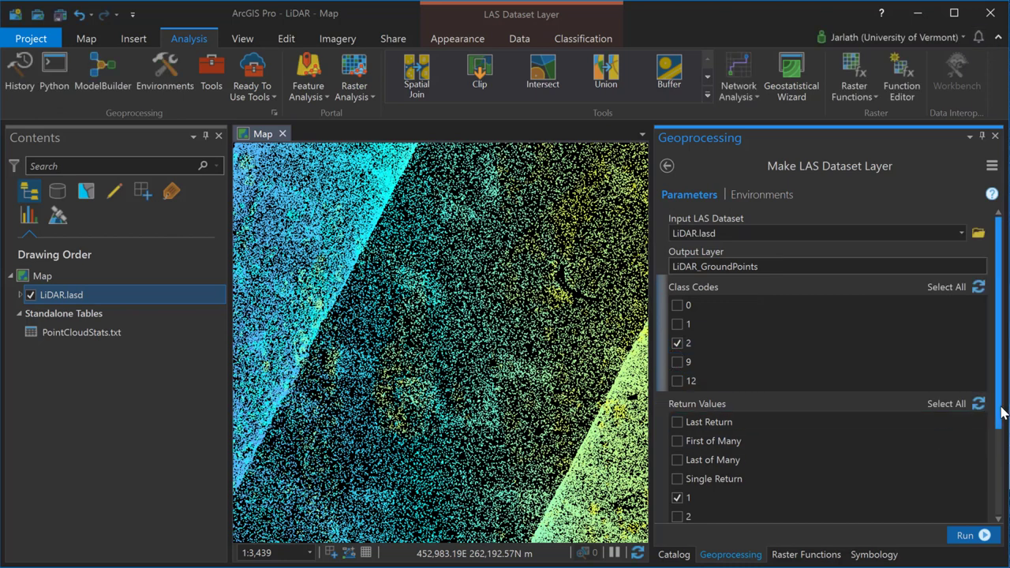
left_click_drag(1000, 409, 997, 501)
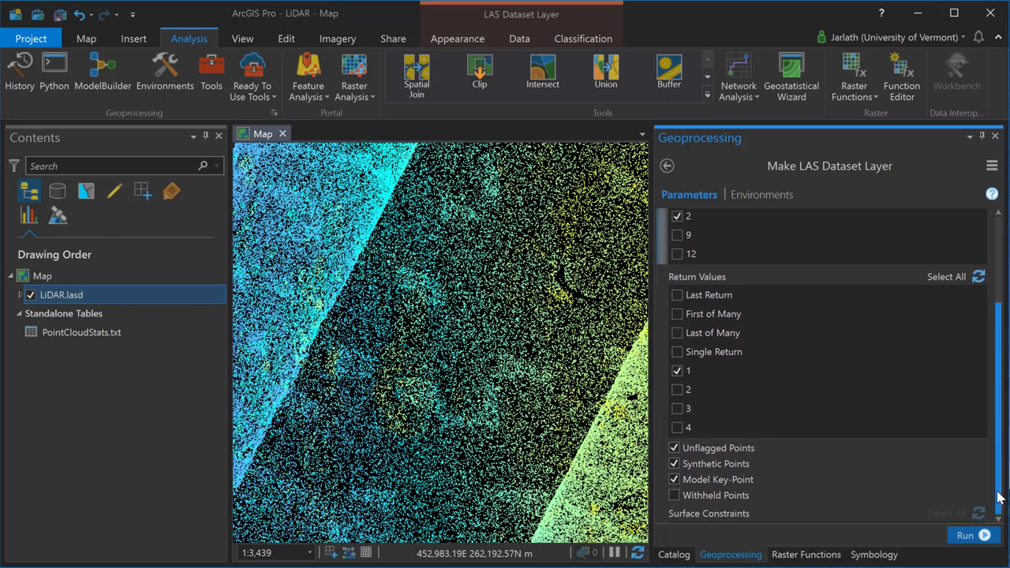
left_click(945, 277)
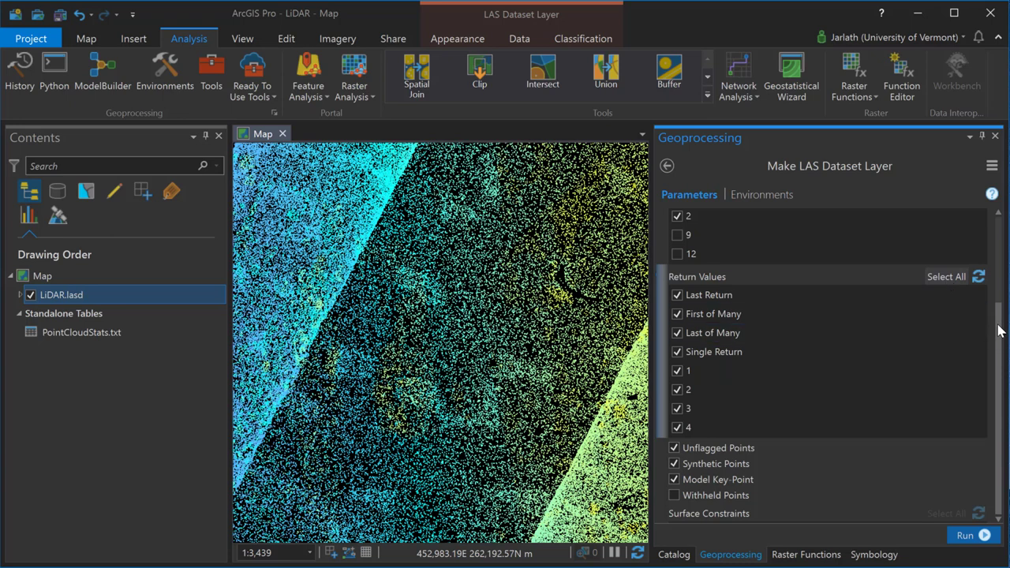
left_click_drag(997, 323, 992, 352)
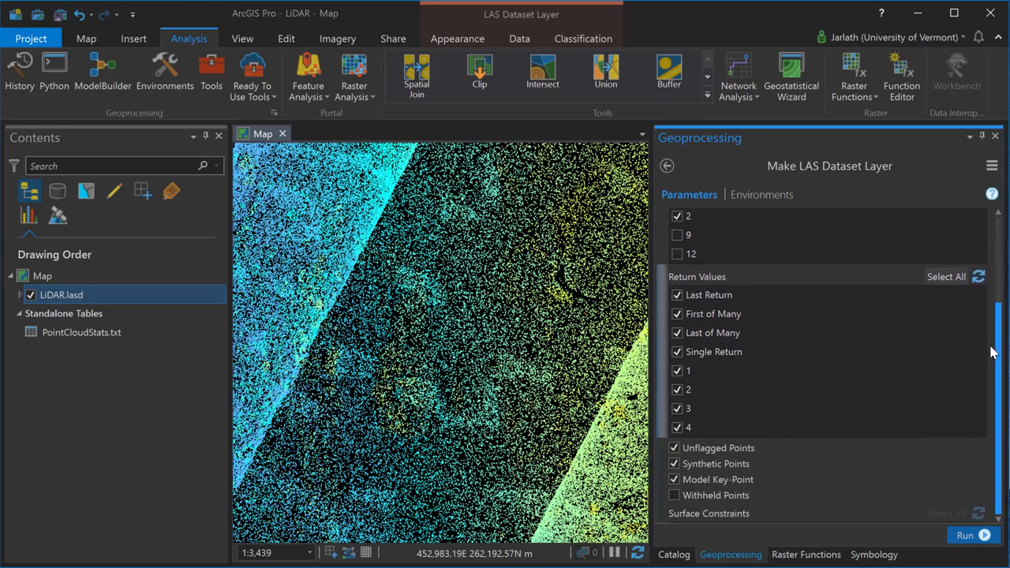
left_click(963, 538)
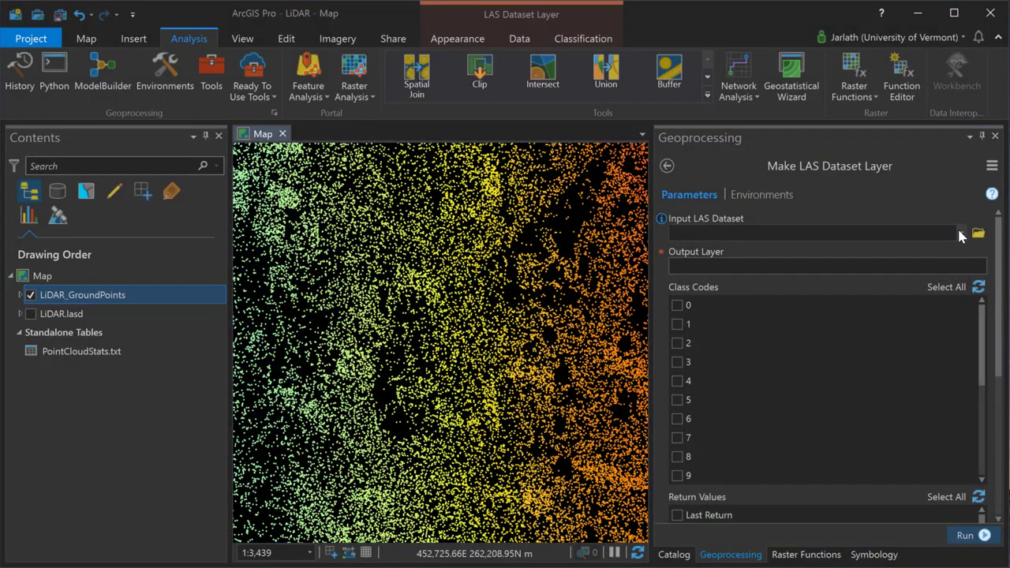
- Make LiDAR_FirstReturns from LiDAR.lasd with all class codes, returns 1 and First of Many
left_click(961, 233)
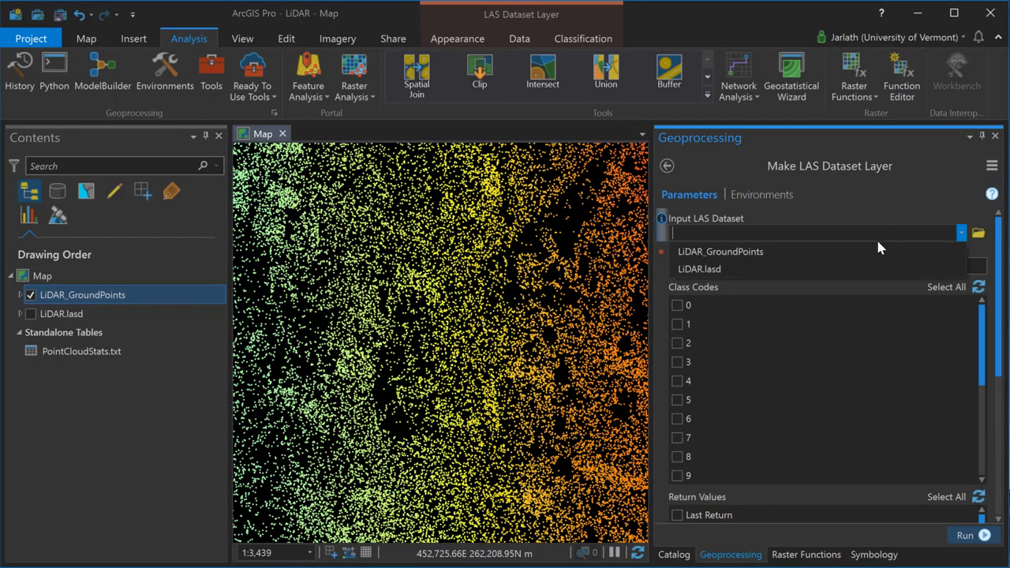
left_click(802, 270)
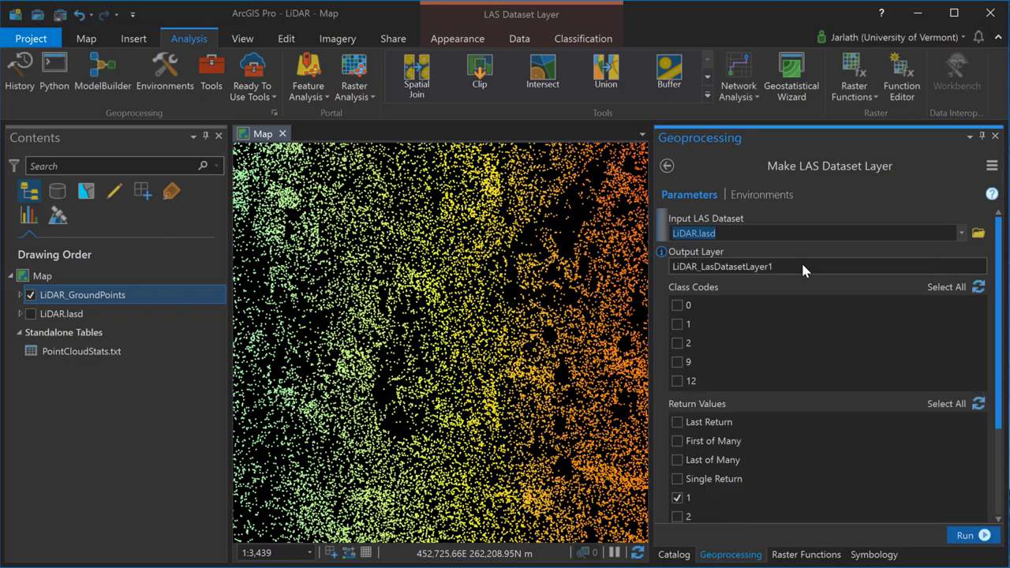
left_click_drag(772, 265, 702, 268)
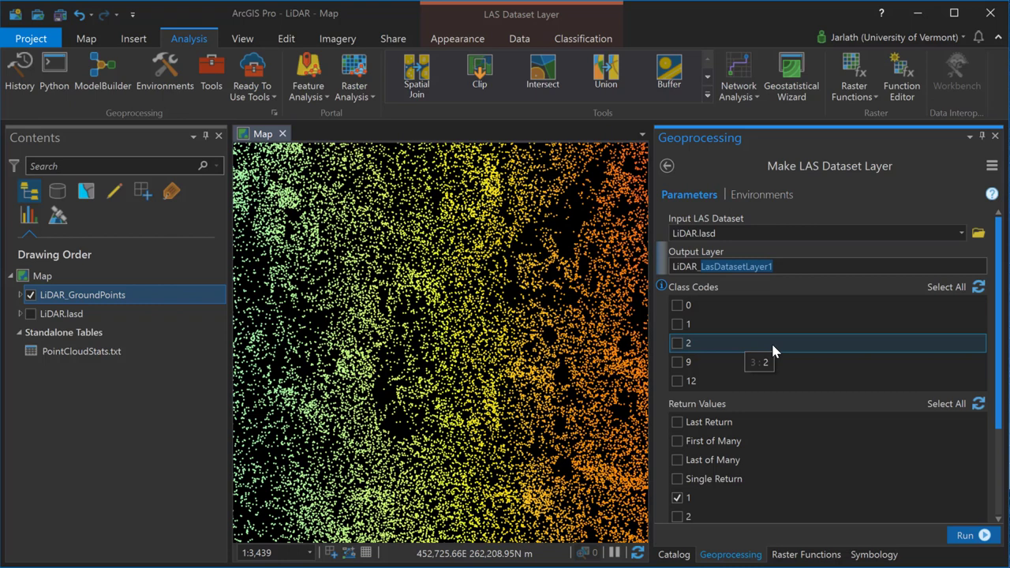
type("Fi")
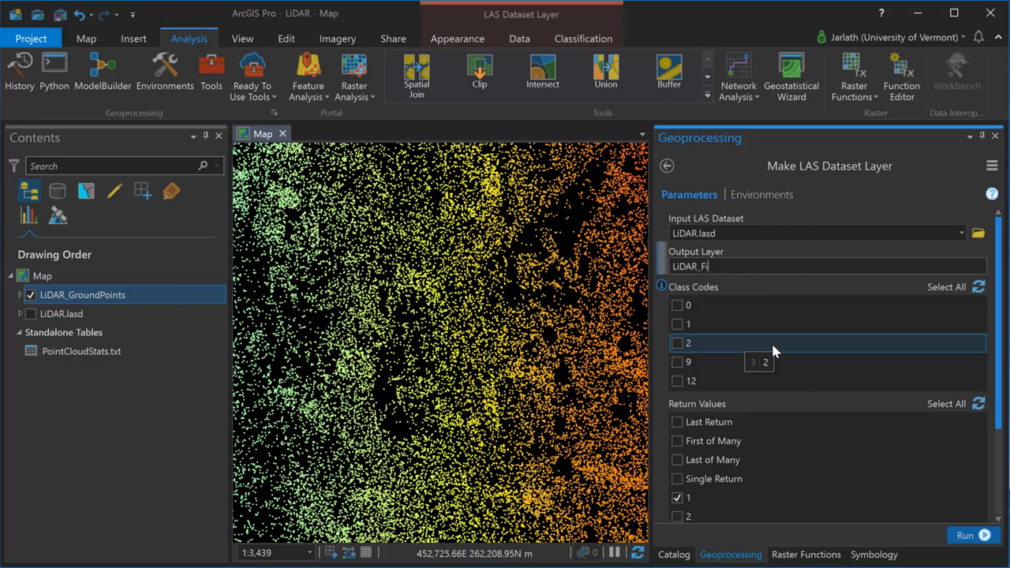
type("rstReturns")
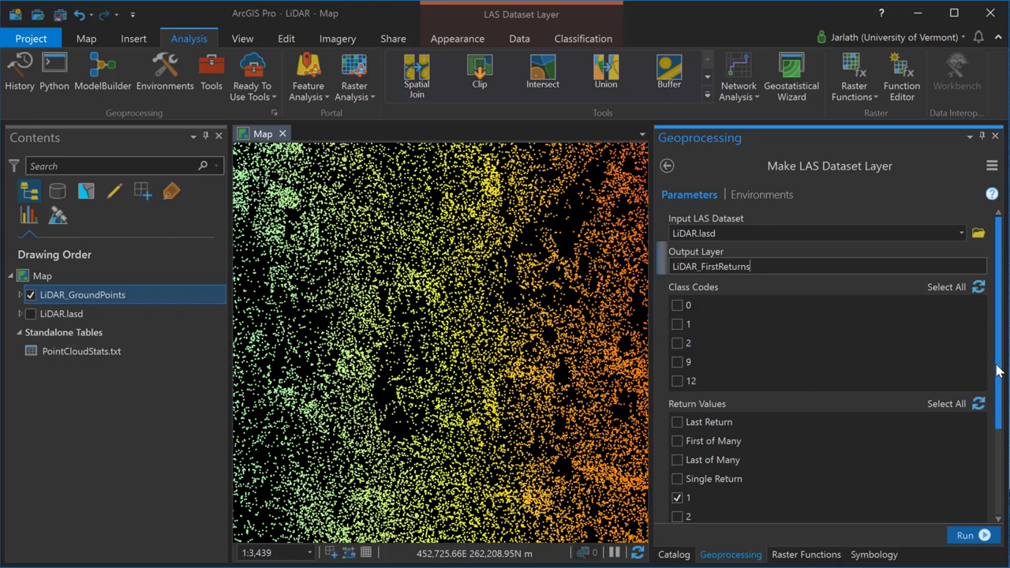
left_click_drag(998, 377, 992, 413)
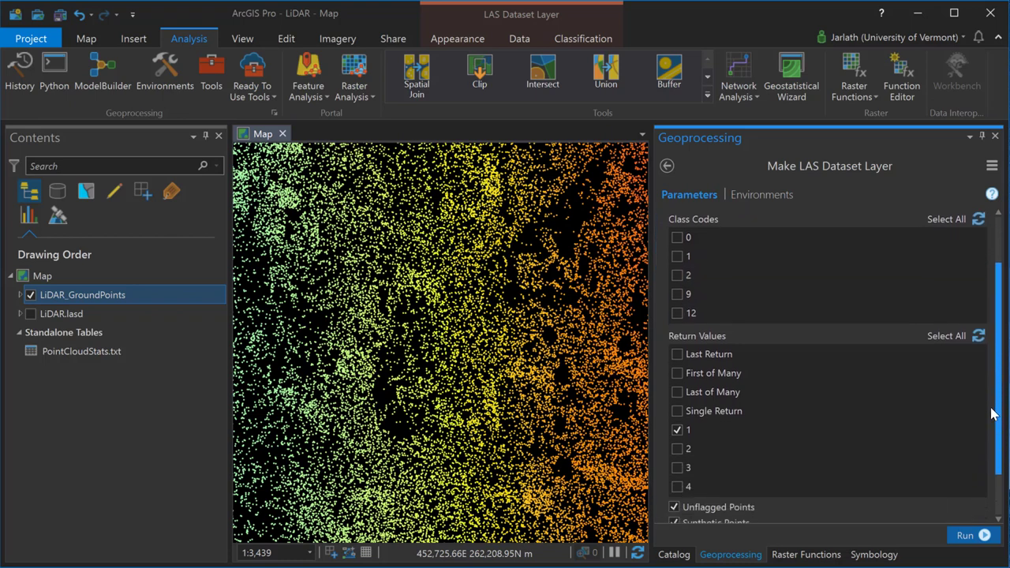
left_click(938, 219)
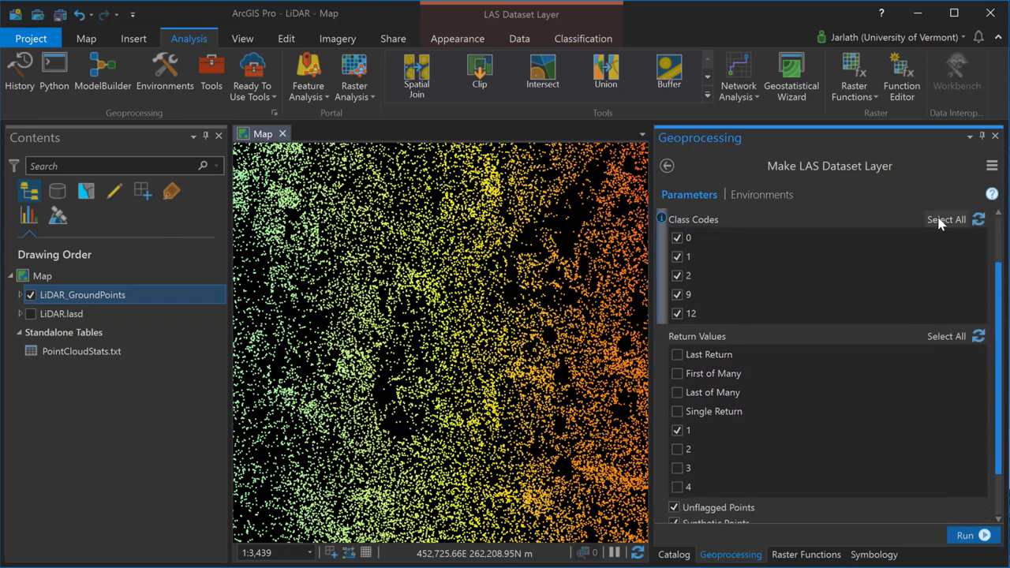
left_click(676, 430)
left_click(676, 430)
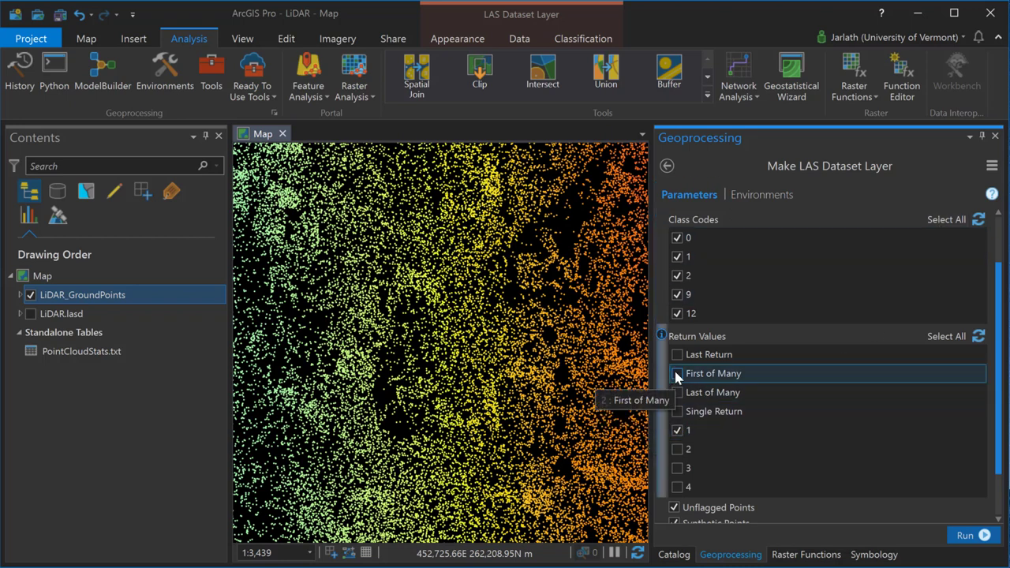
left_click(676, 374)
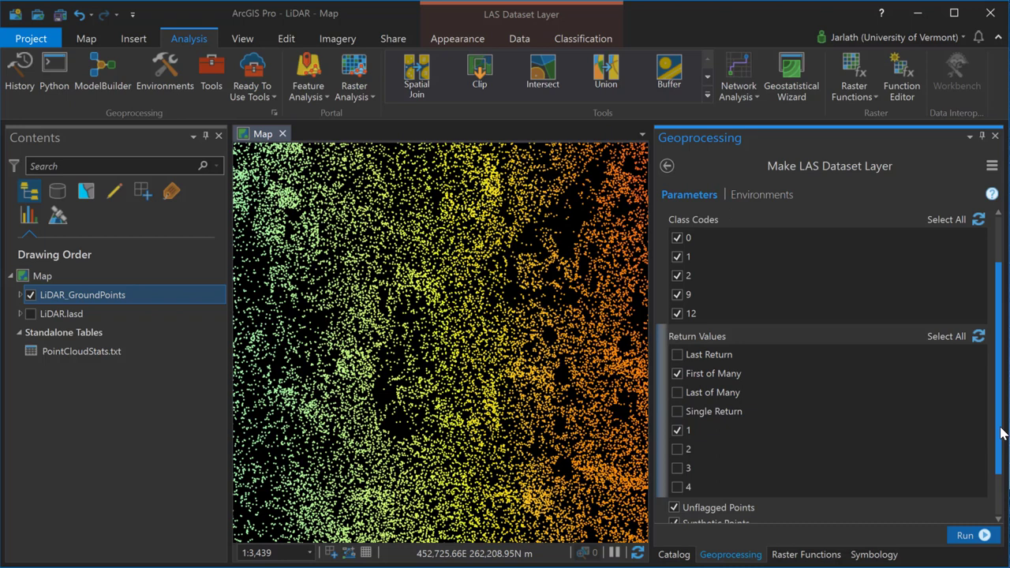
left_click_drag(1001, 432, 985, 483)
left_click(977, 535)
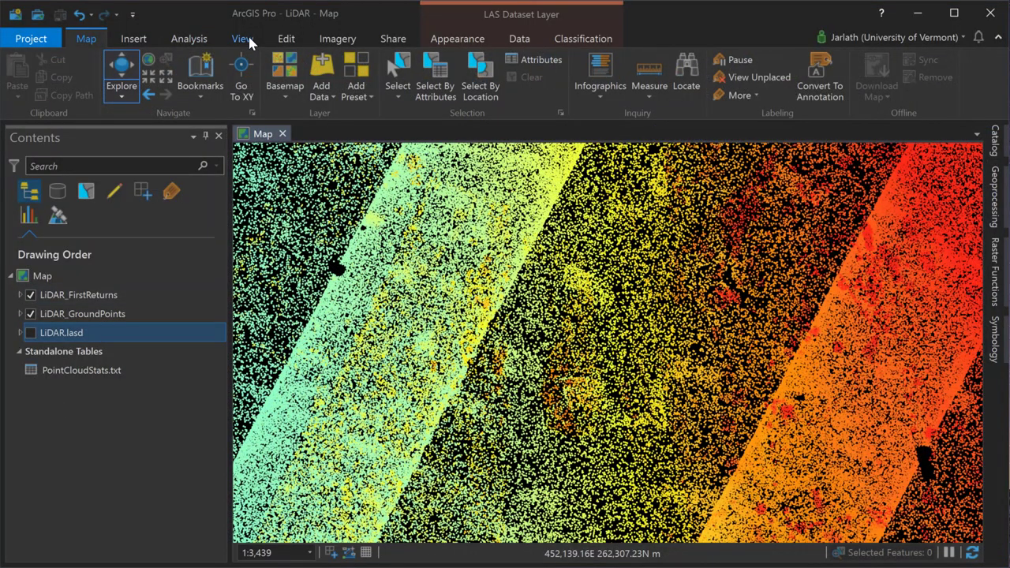
left_click(241, 39)
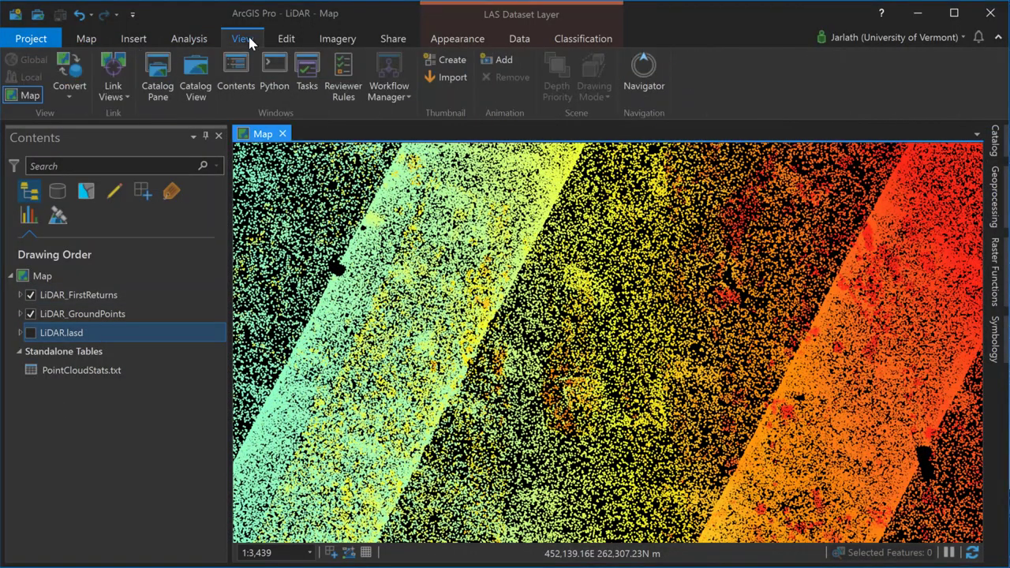
left_click(201, 77)
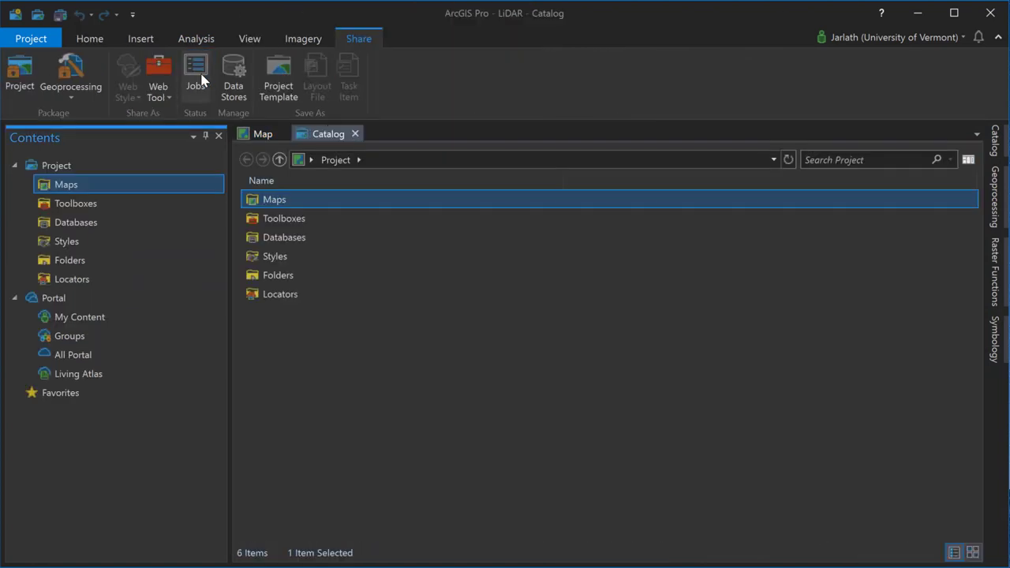
double_click(273, 275)
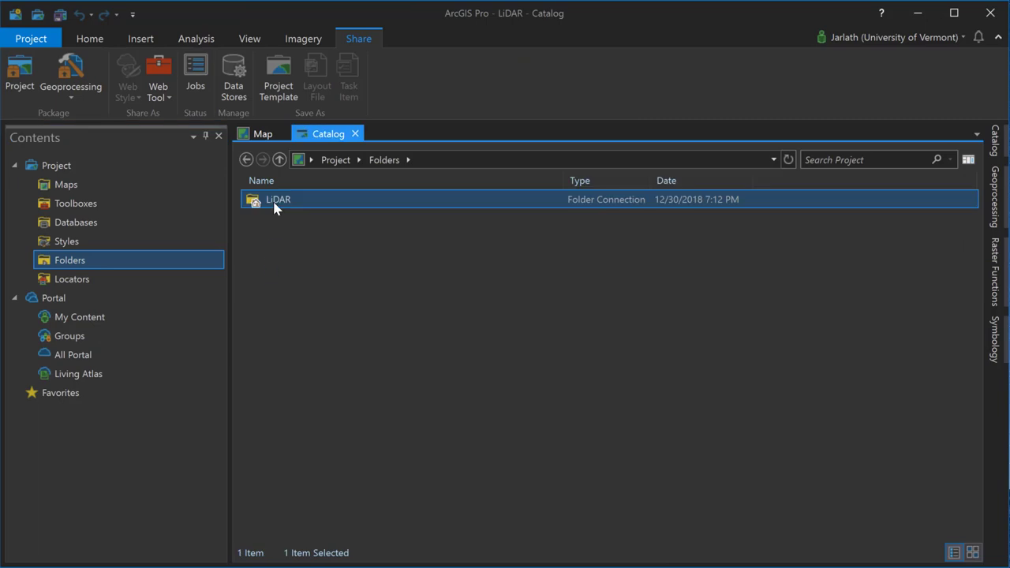
double_click(275, 202)
right_click(300, 259)
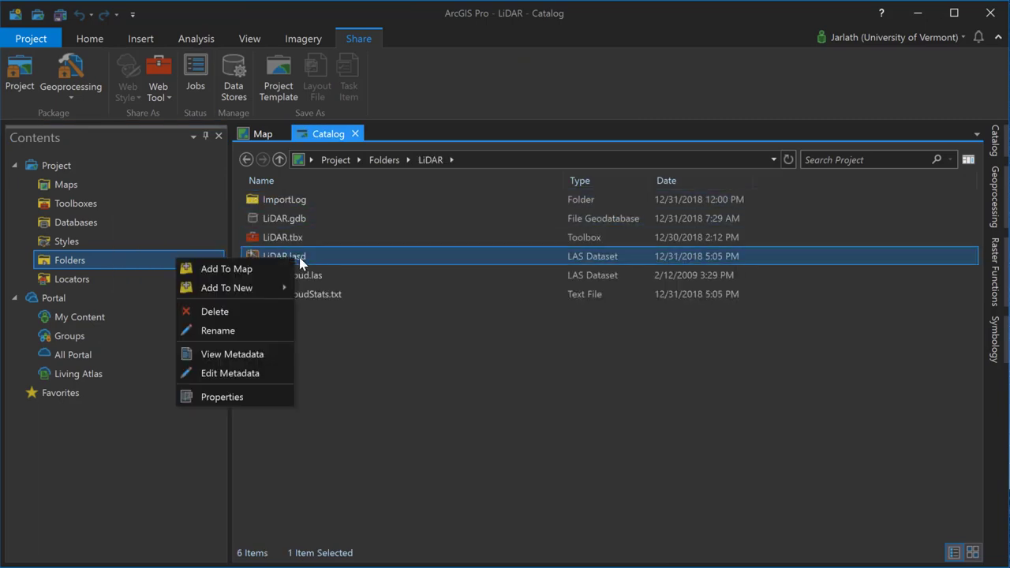
left_click(260, 396)
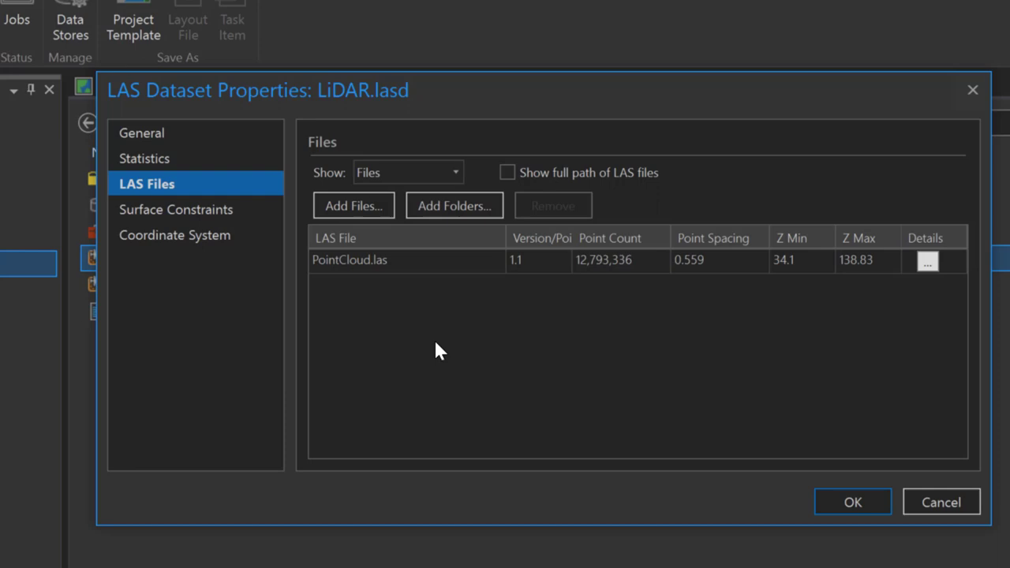
left_click(136, 156)
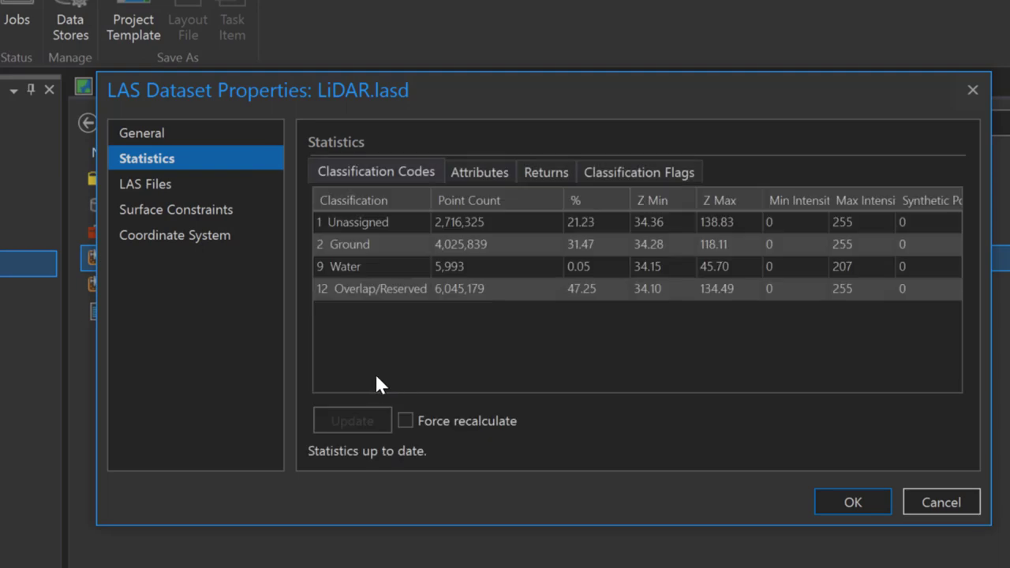
left_click(478, 173)
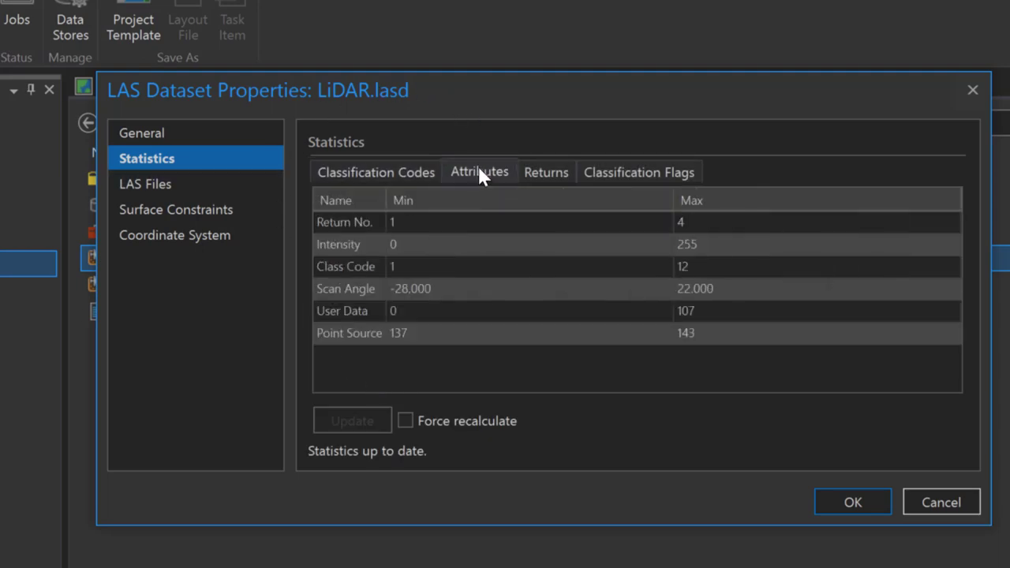
left_click(546, 170)
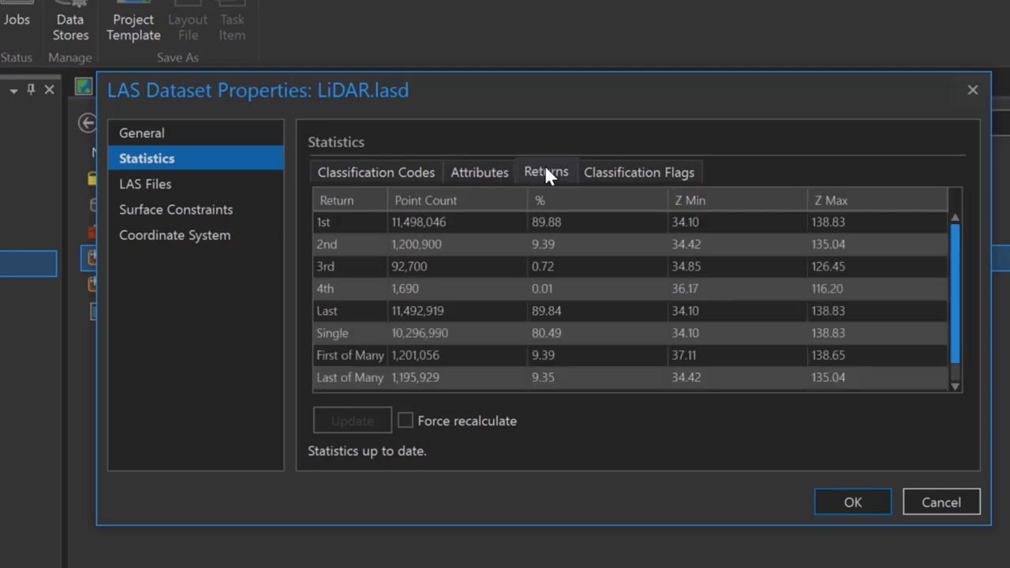
left_click(630, 170)
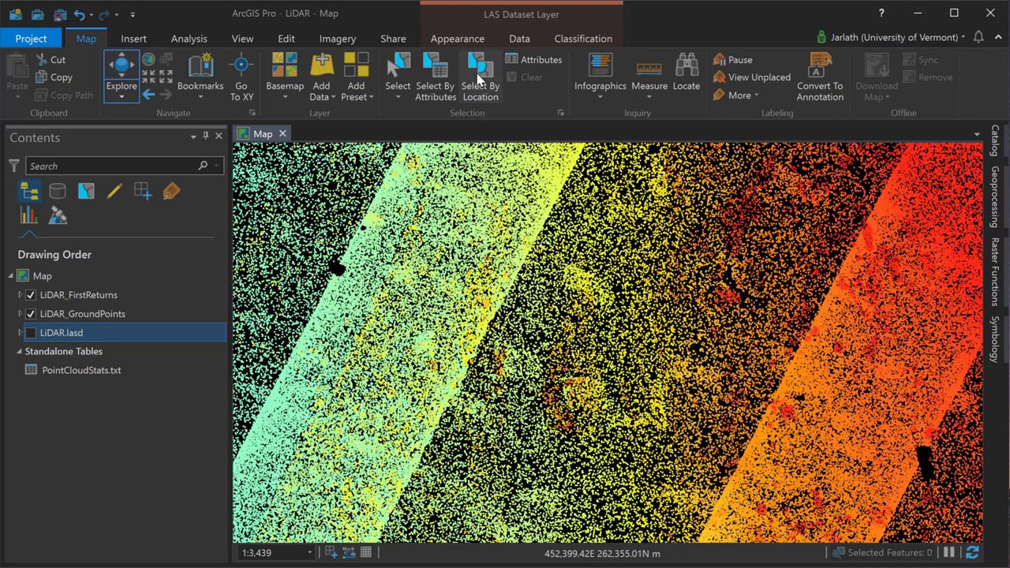
- Start LAS Dataset To Raster with LiDAR_GroundPoints as input and DEM as the output raster
left_click(509, 41)
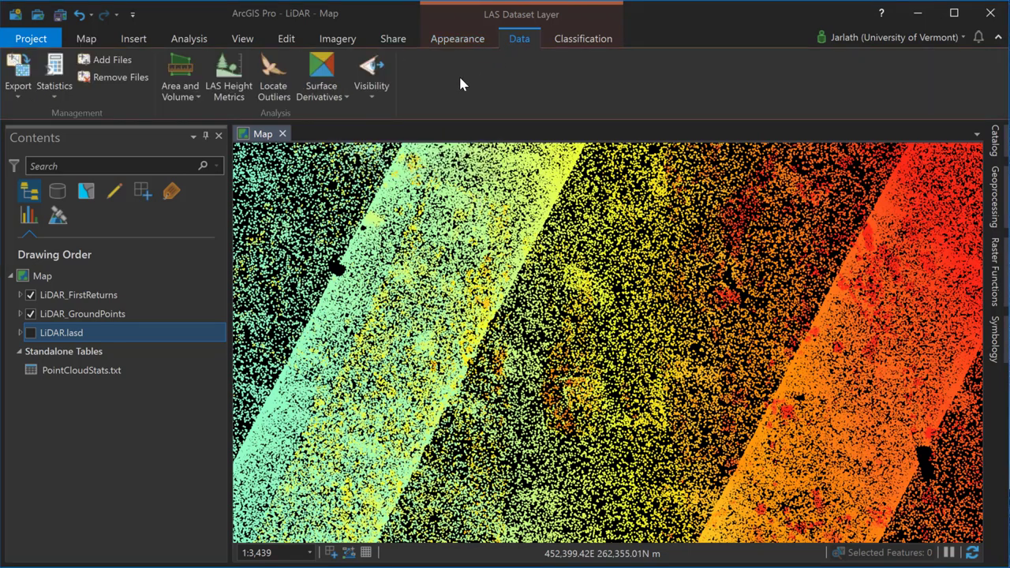
left_click(11, 92)
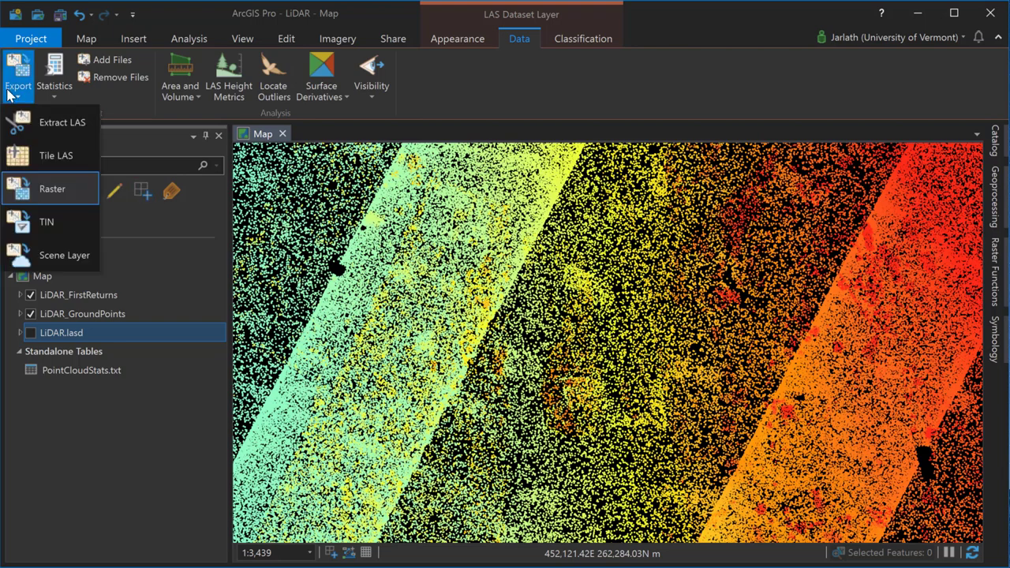
left_click(34, 190)
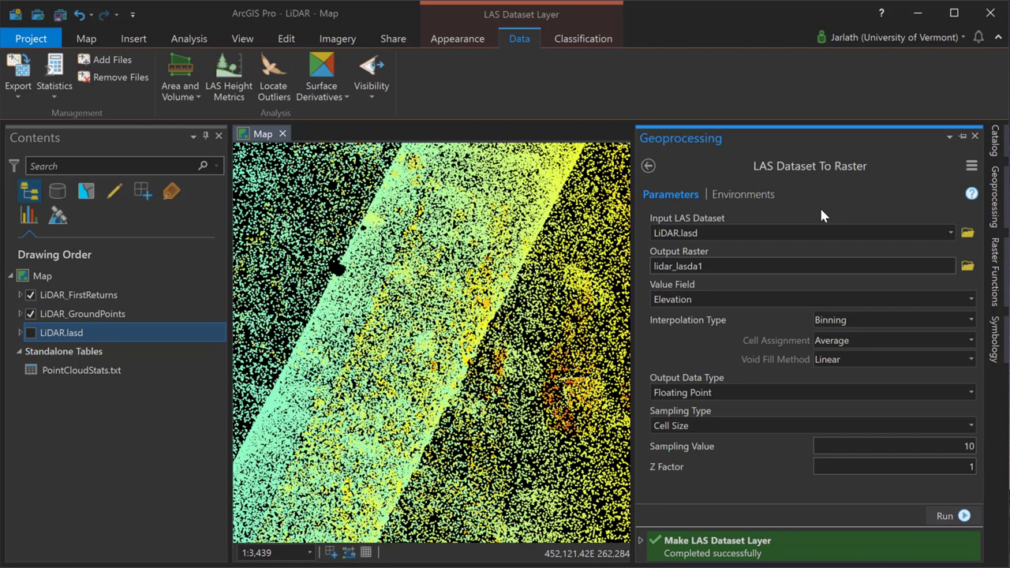
left_click(951, 234)
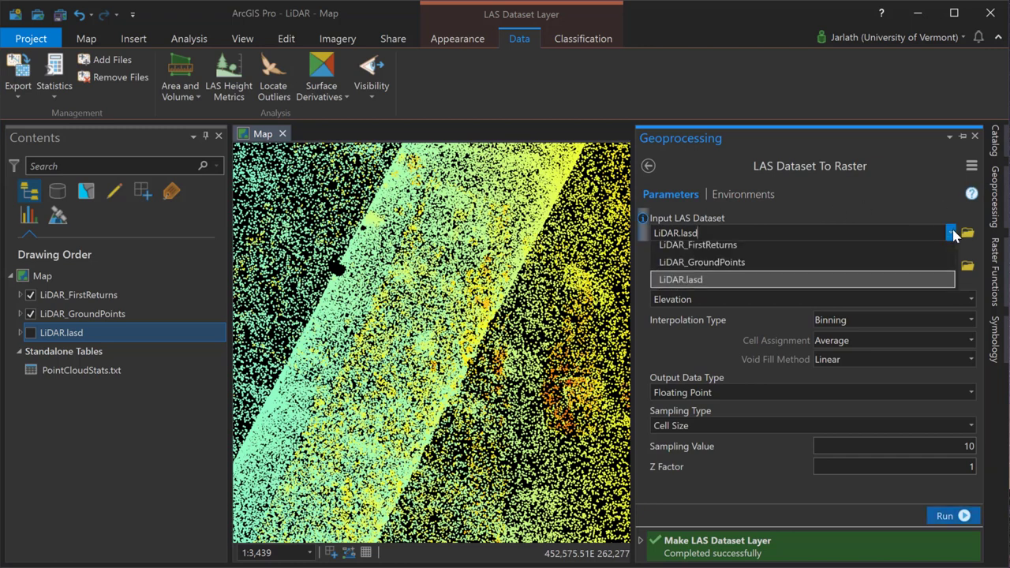
left_click(825, 267)
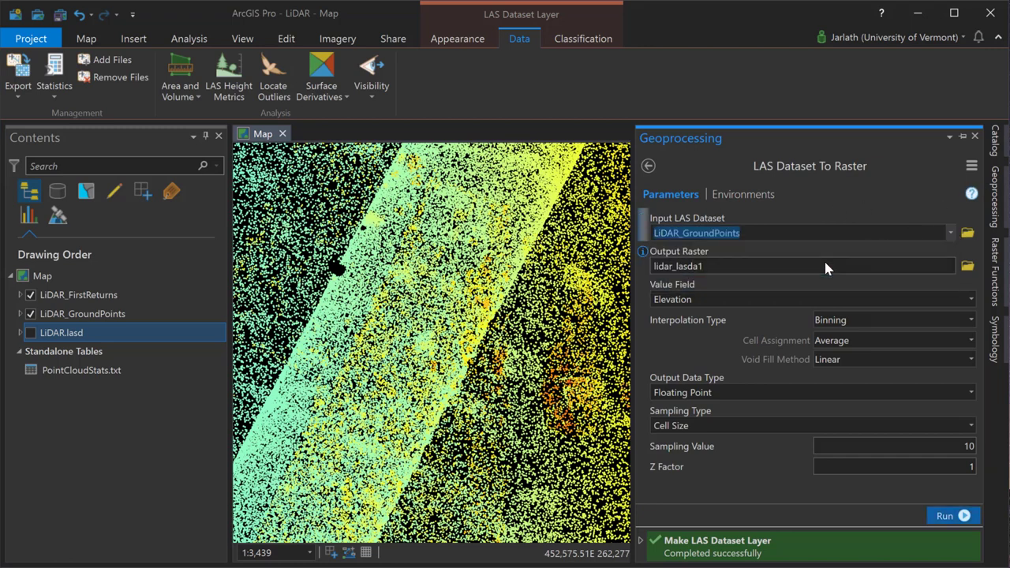
left_click(804, 266)
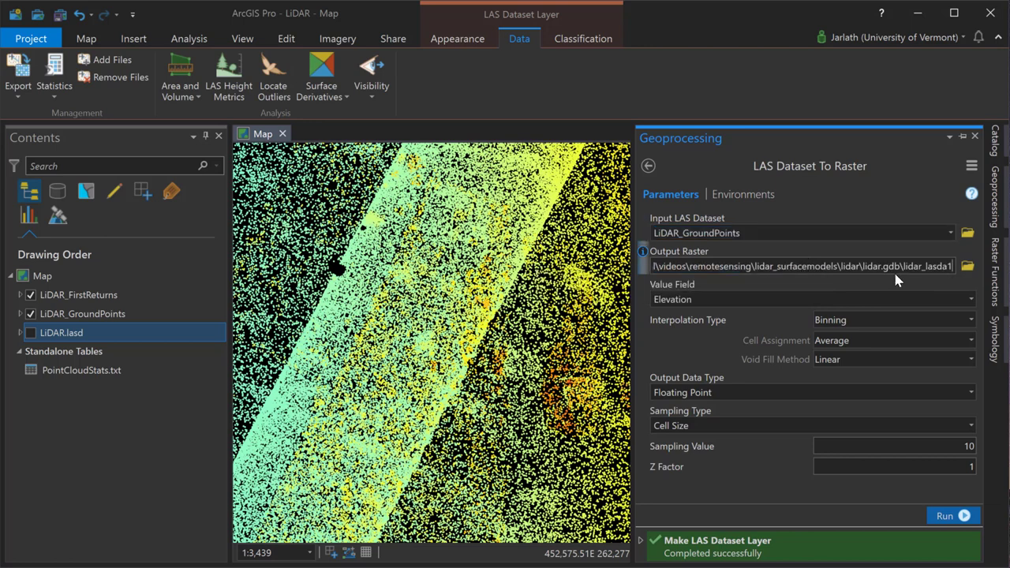
left_click_drag(903, 266, 981, 272)
type("DEM")
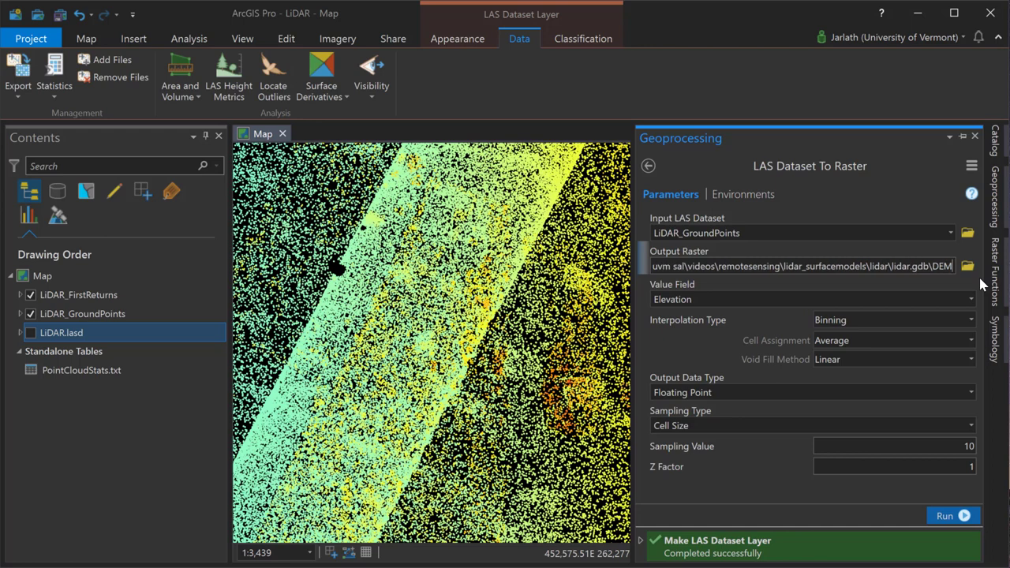
left_click(659, 359)
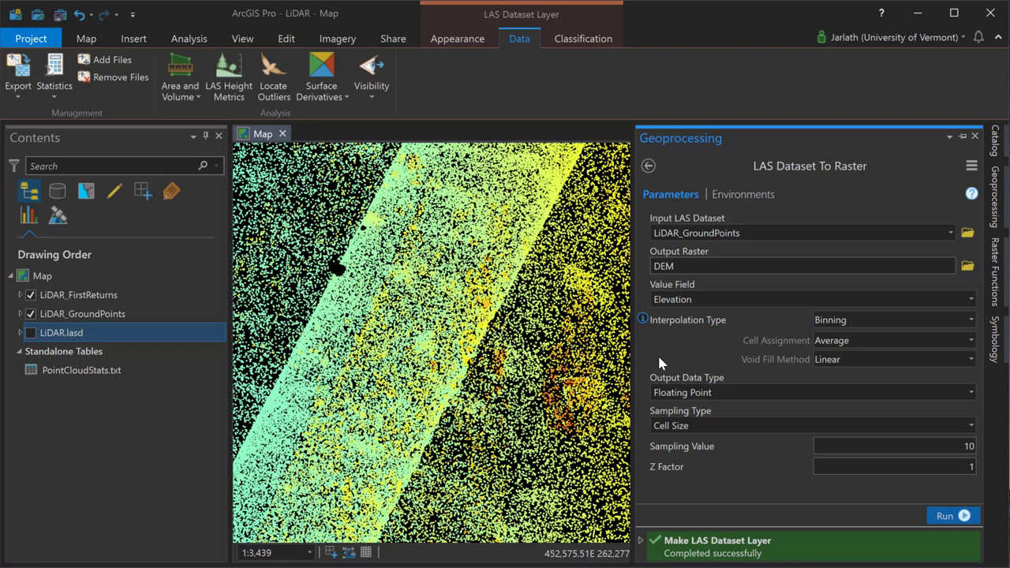
- Use Triangulation with Natural Neighbor, No Thinning, and Cell Size sampling of 0.5
left_click(975, 321)
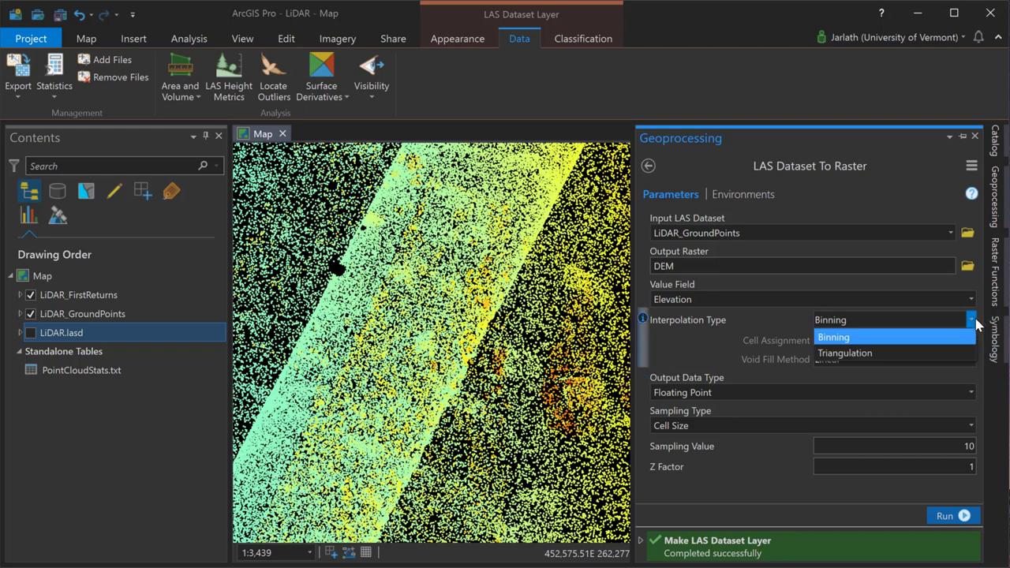
left_click(919, 352)
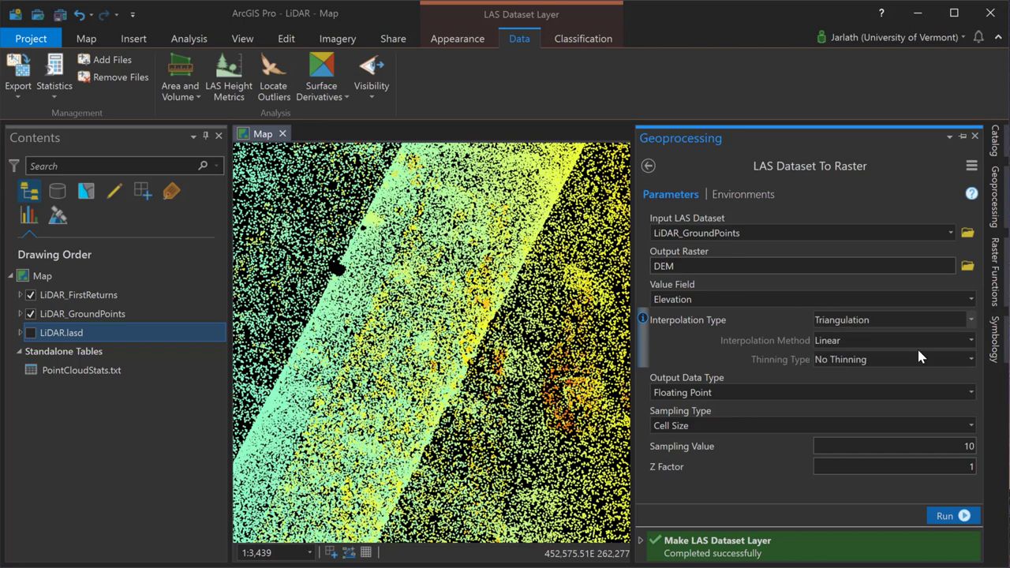
left_click(969, 340)
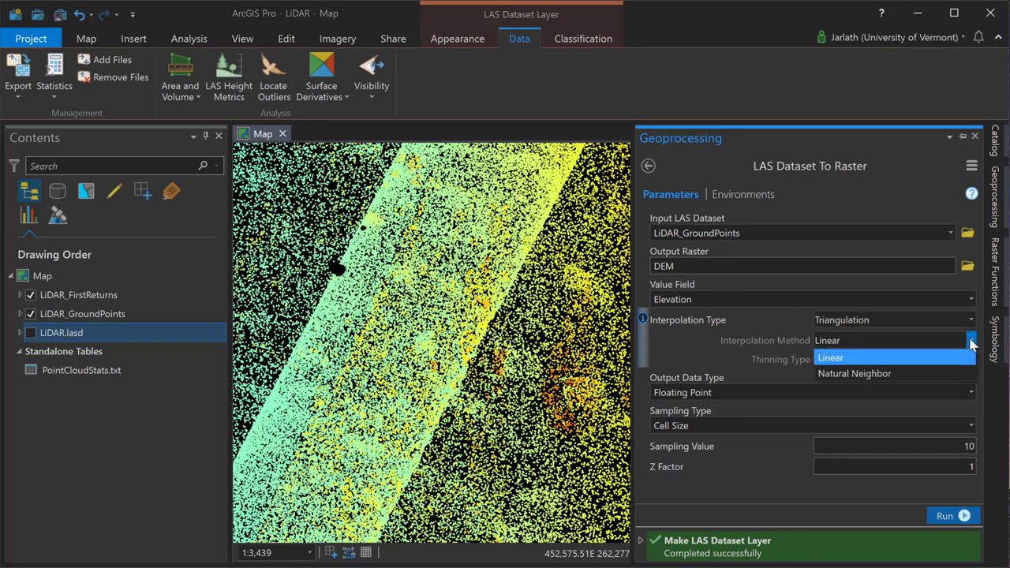
left_click(945, 373)
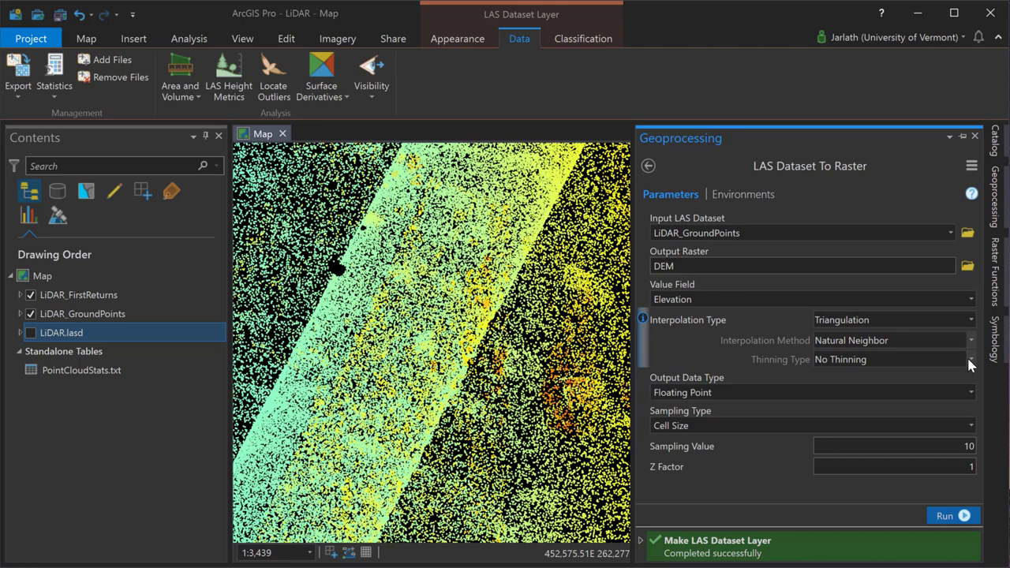
left_click(970, 359)
left_click(970, 362)
left_click(970, 426)
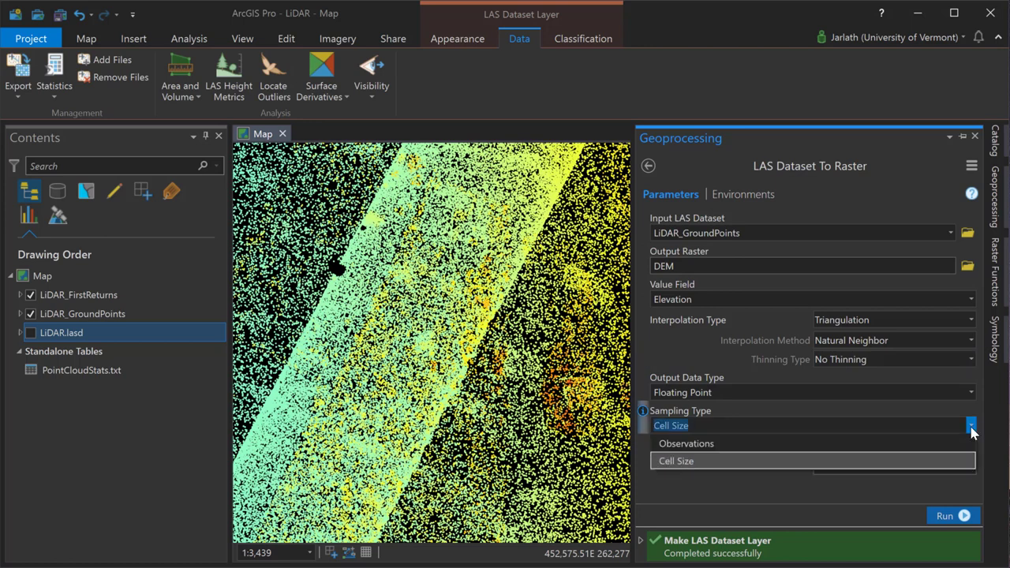
left_click(971, 426)
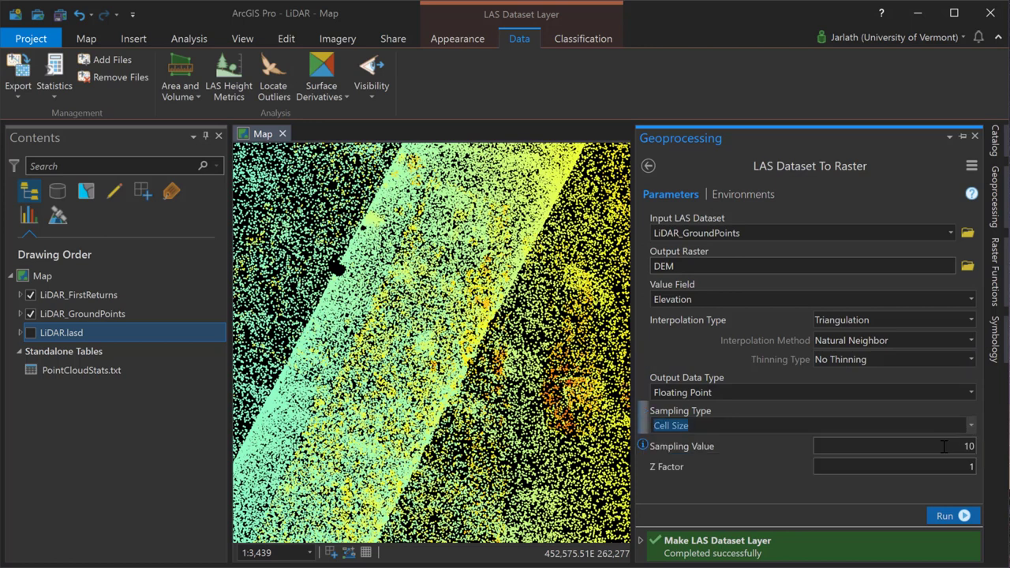
left_click(975, 448)
type("0.5")
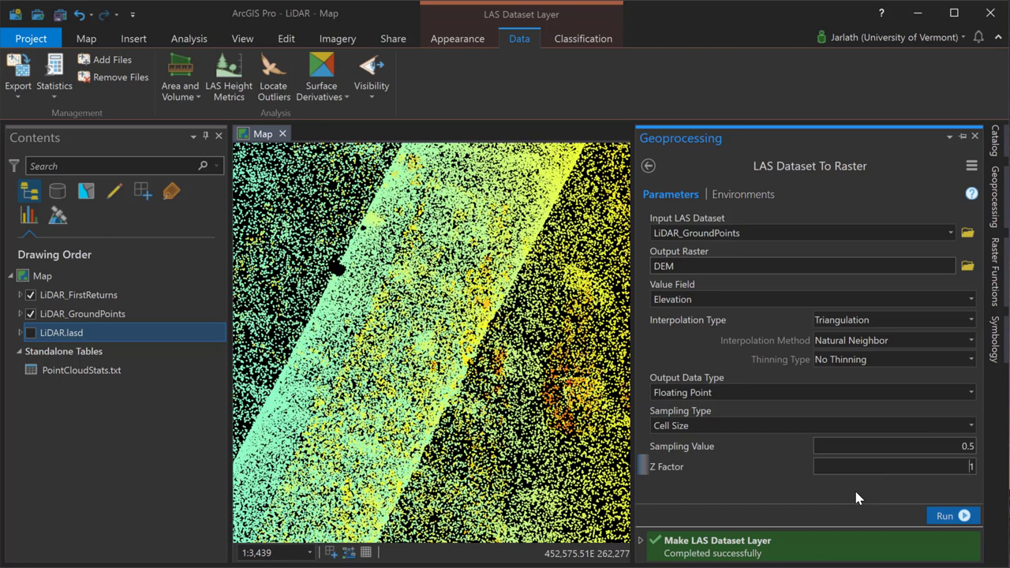
- Run the tool to build DEM, then run it again for DSM from LiDAR_FirstReturns
left_click(954, 515)
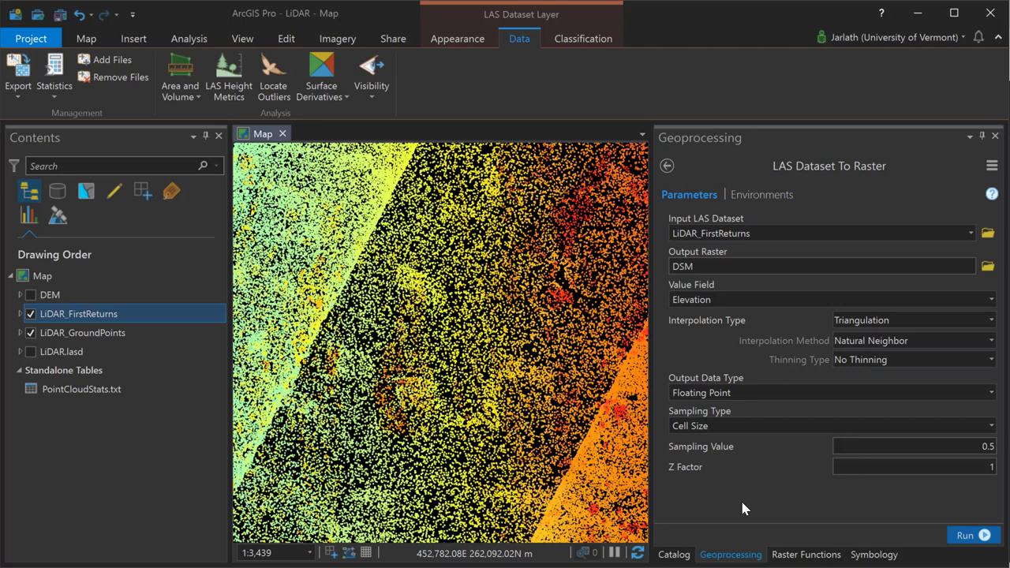
left_click(969, 535)
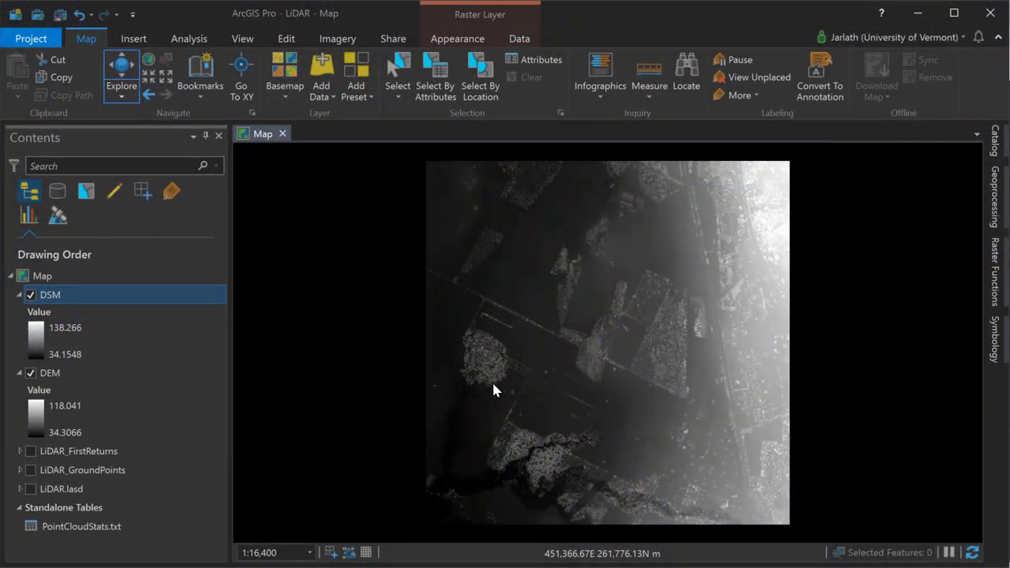
left_click(31, 295)
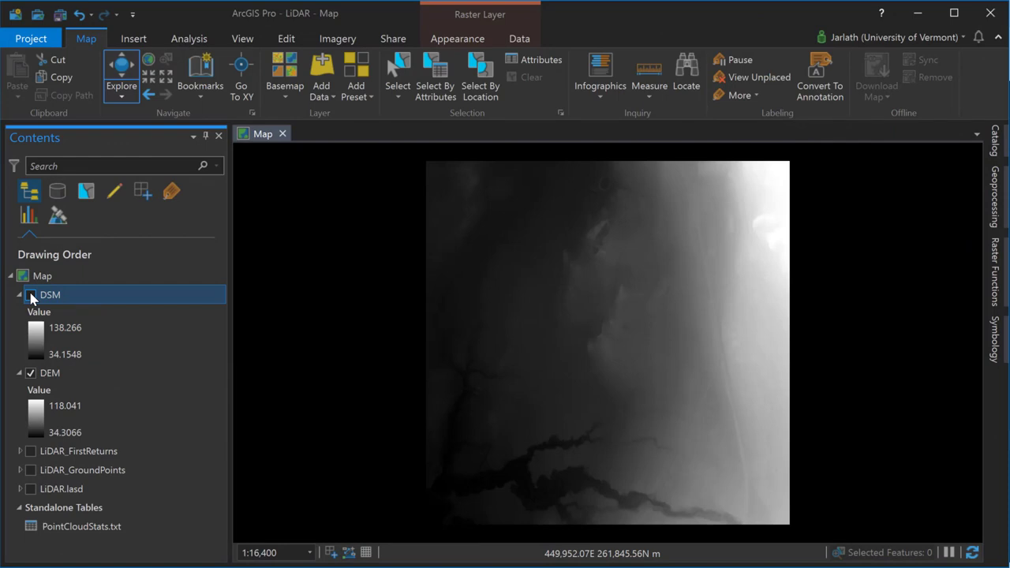
left_click(31, 295)
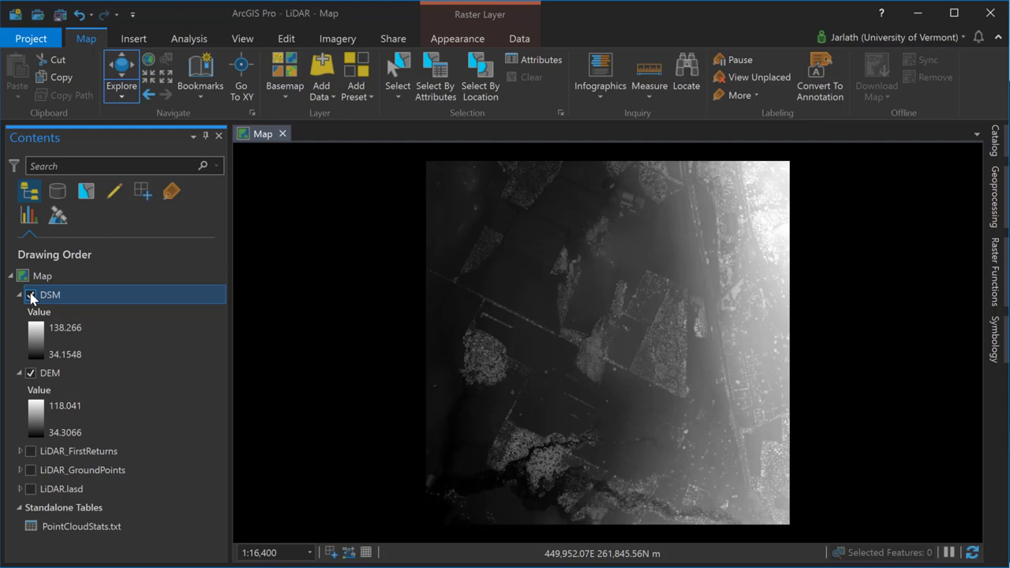
- Apply the Minus raster function with DSM as Raster and DEM as Raster2 as a new layer
left_click(190, 38)
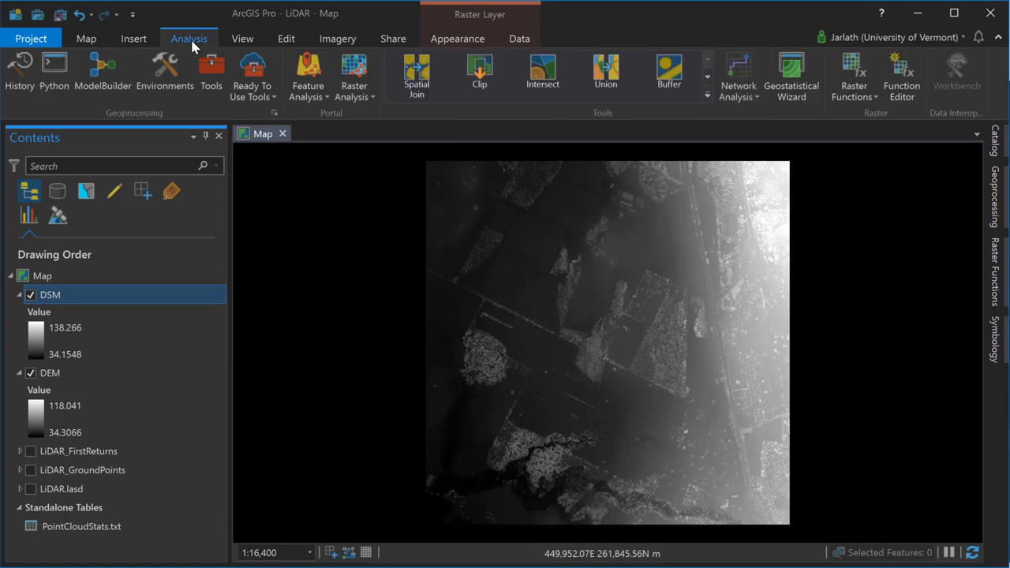
left_click(852, 66)
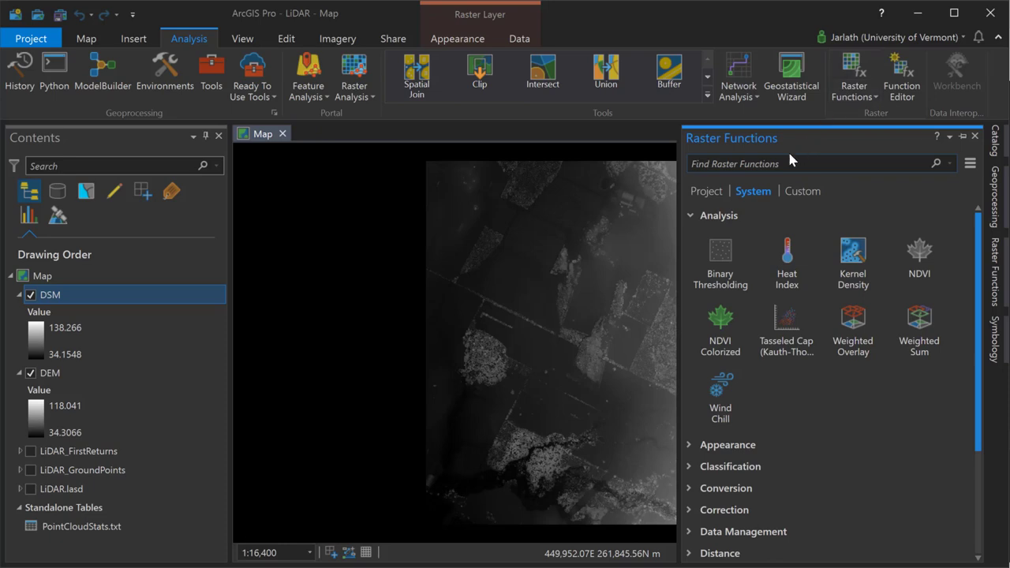
left_click(755, 164)
type("minus")
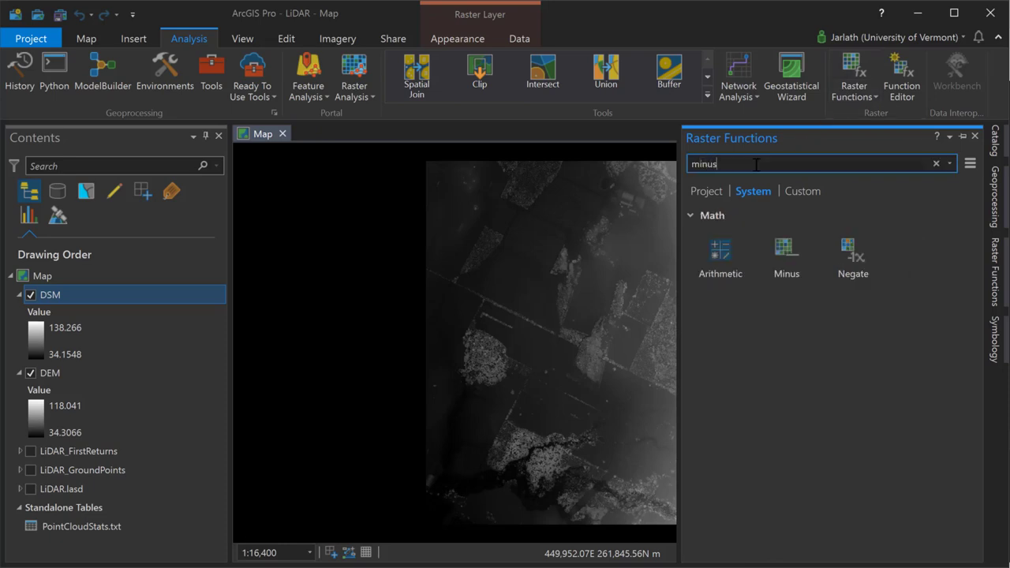
double_click(786, 251)
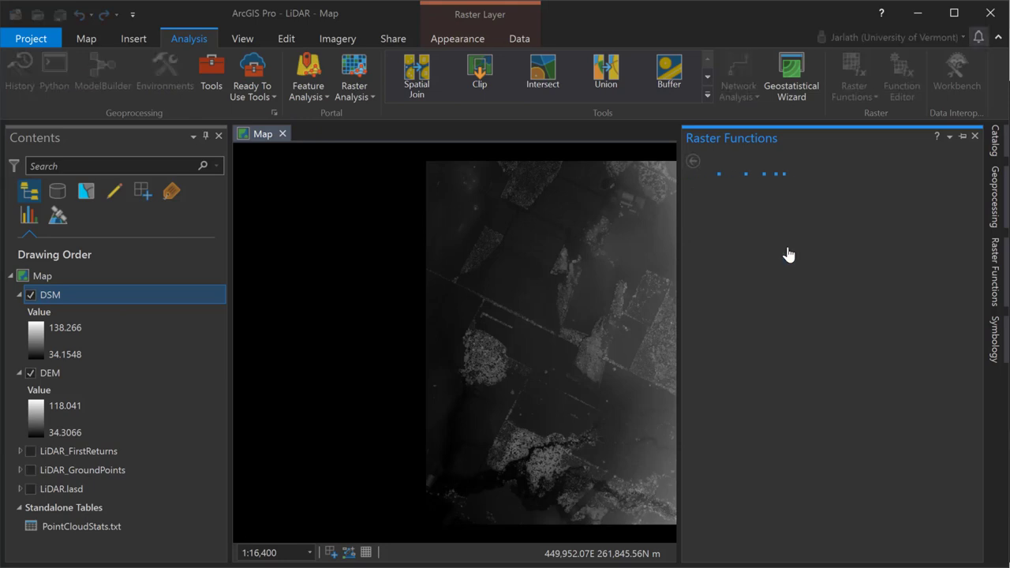
left_click(947, 245)
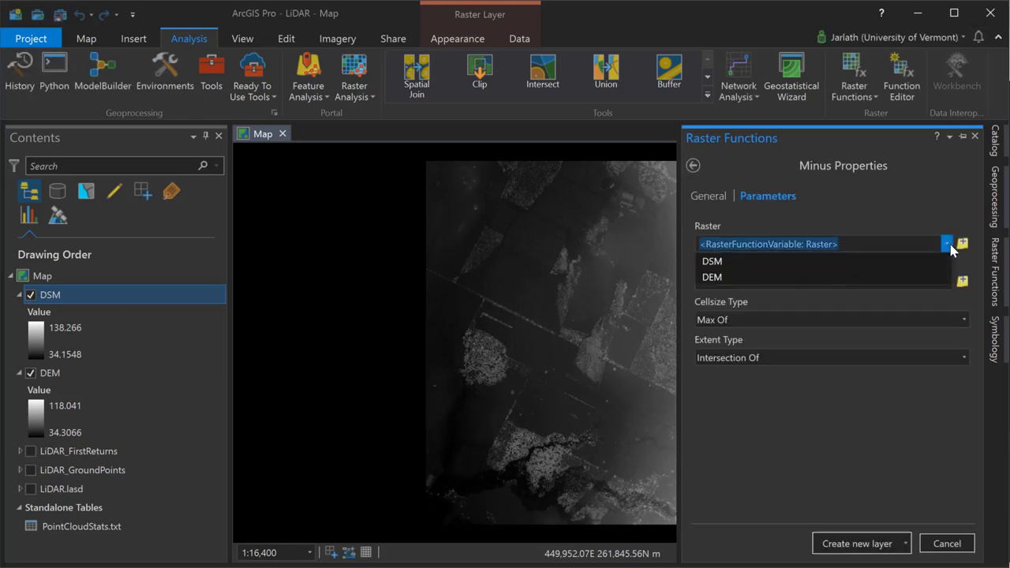
left_click(909, 261)
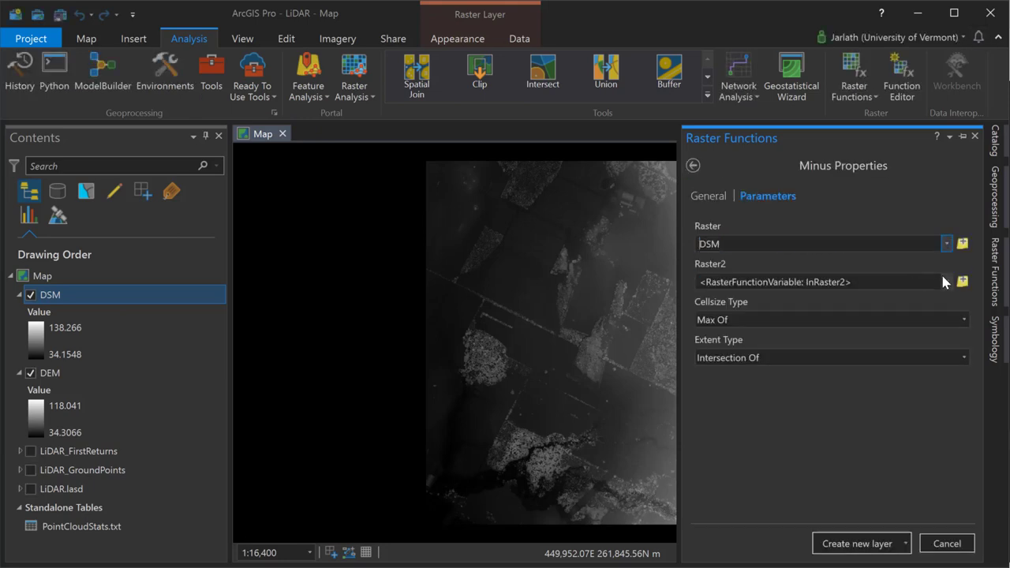
left_click(945, 280)
left_click(817, 315)
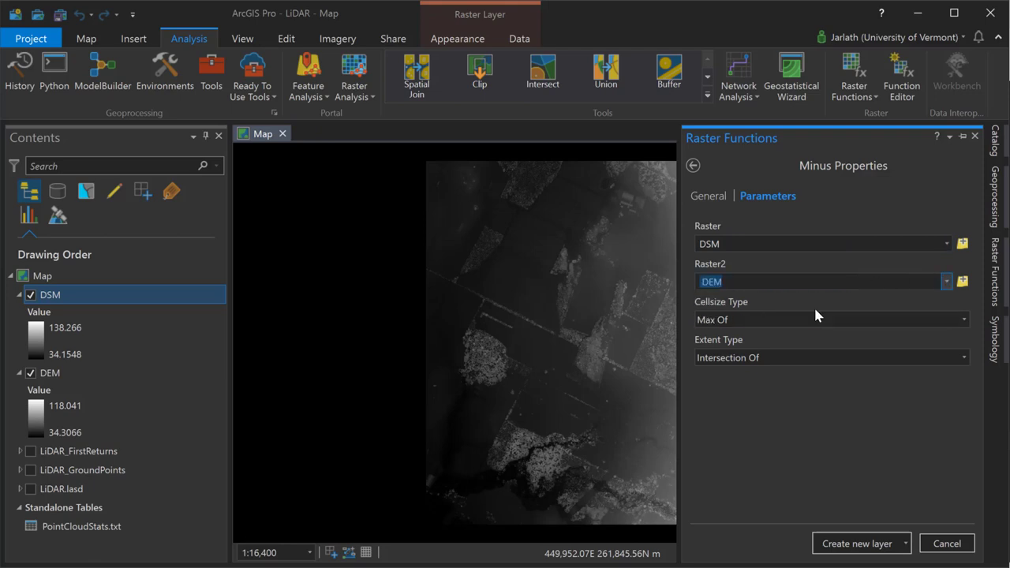
left_click(828, 543)
left_click(804, 542)
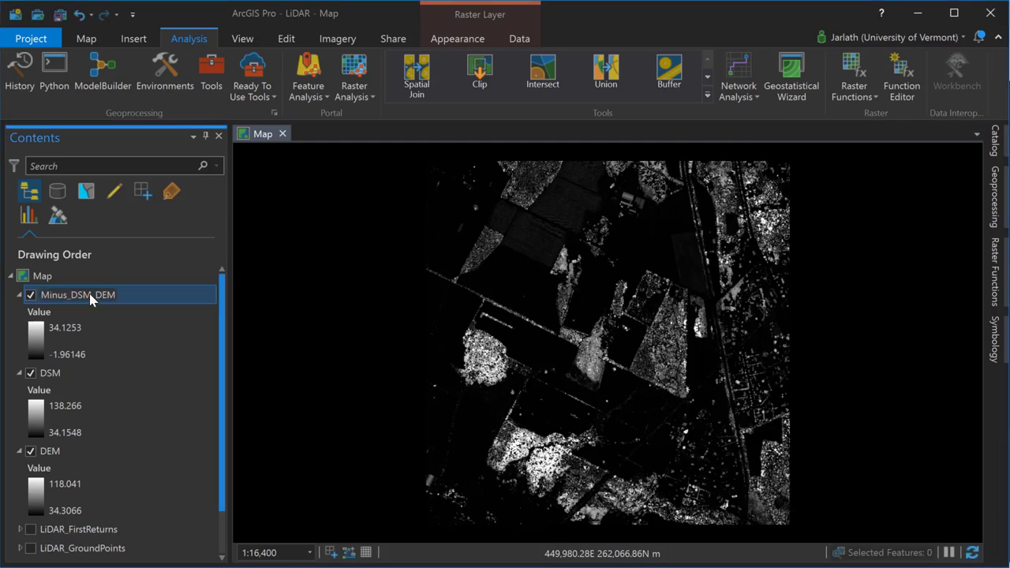
- Rename the new difference layer to nDSM
left_click(89, 295)
double_click(92, 294)
type("nDSM")
key("Return")
- Create a Hillshade_nDSM layer with the Hillshade raster function on nDSM
left_click(852, 75)
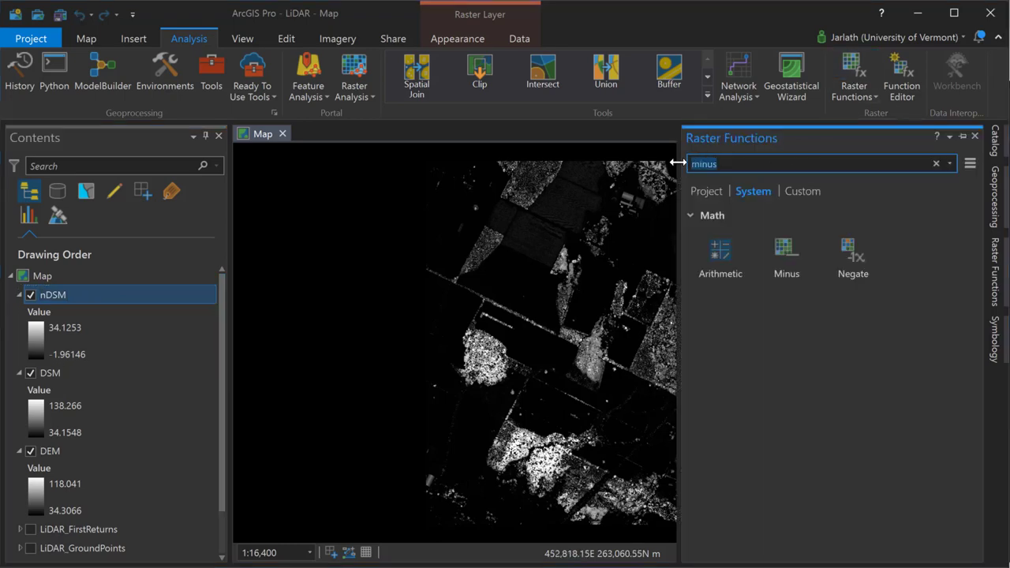
type("hillshade")
left_click(721, 254)
left_click(828, 244)
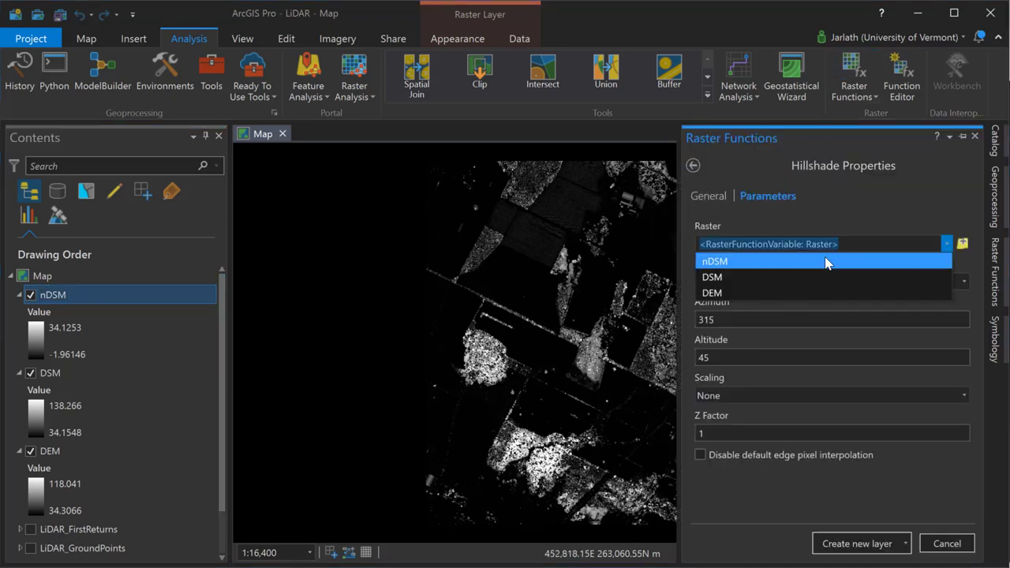
left_click(825, 259)
left_click(856, 544)
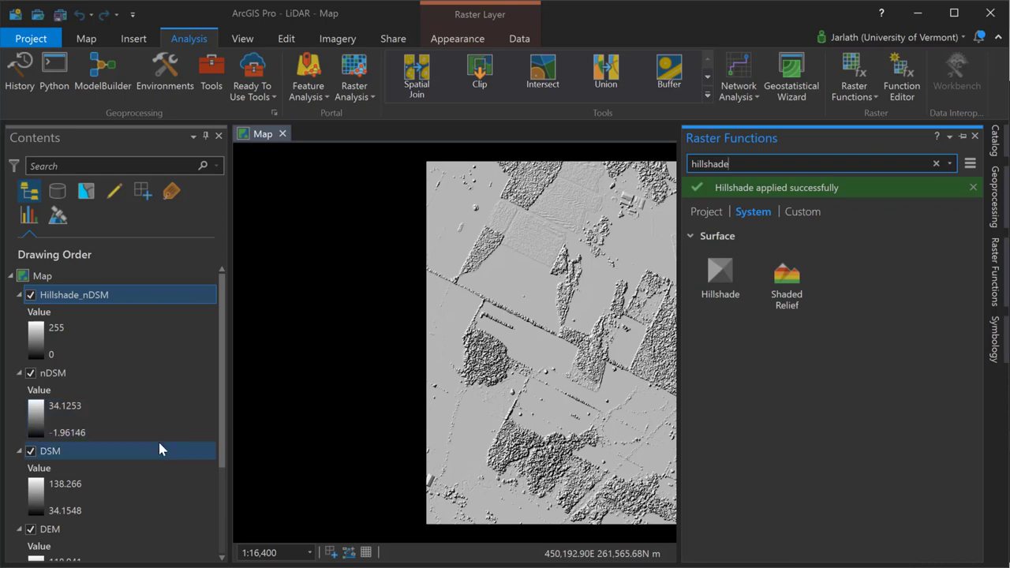
- Place nDSM above its hillshade and group both as 'nDSM Surface'
left_click_drag(55, 372, 63, 295)
right_click(56, 375)
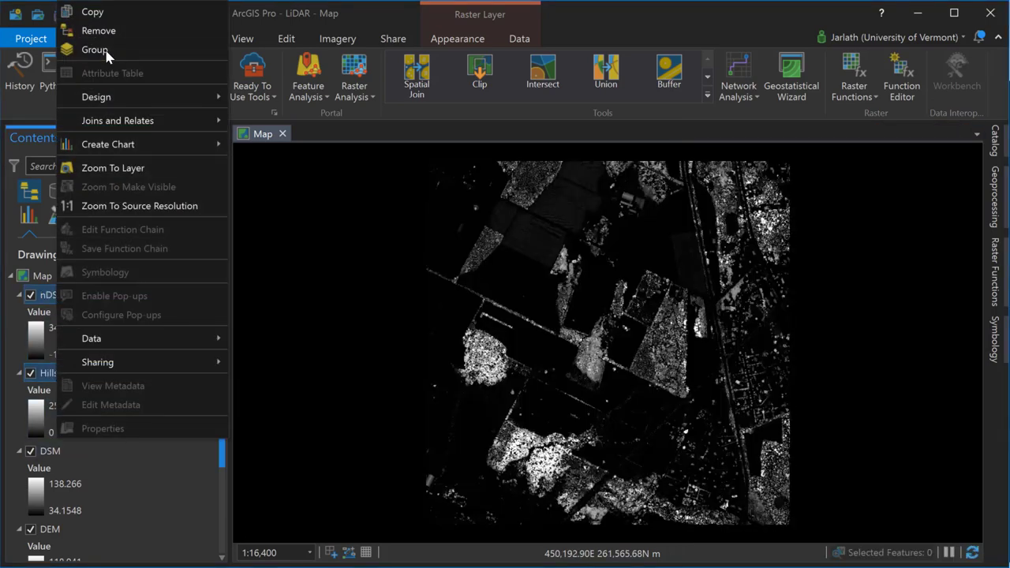
left_click(40, 51)
type("nDSM Surface")
key("Return")
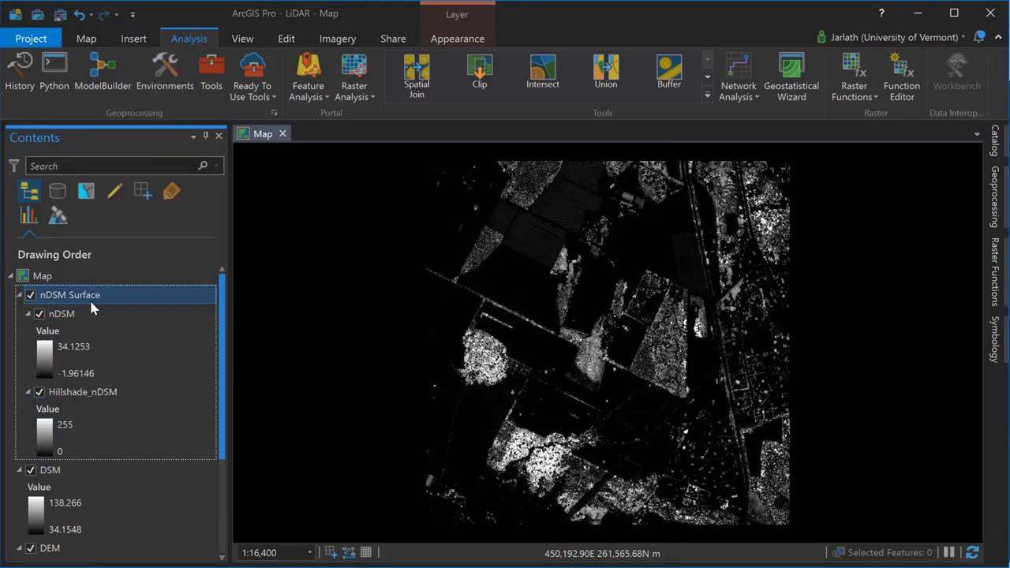
- Make nDSM 38% transparent and give it a cyan-to-magenta colour ramp
left_click(95, 314)
left_click(456, 39)
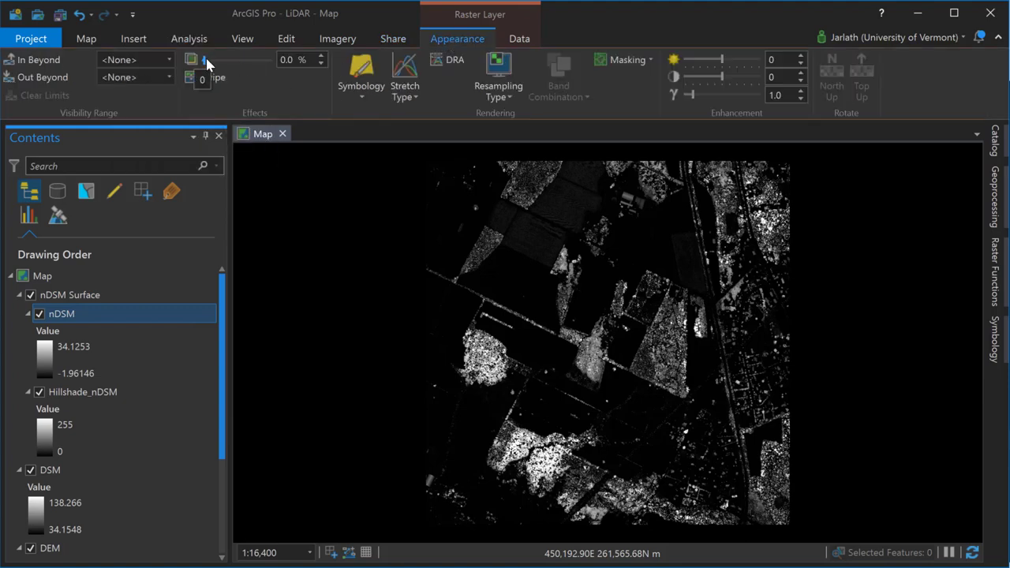
left_click_drag(204, 60, 228, 60)
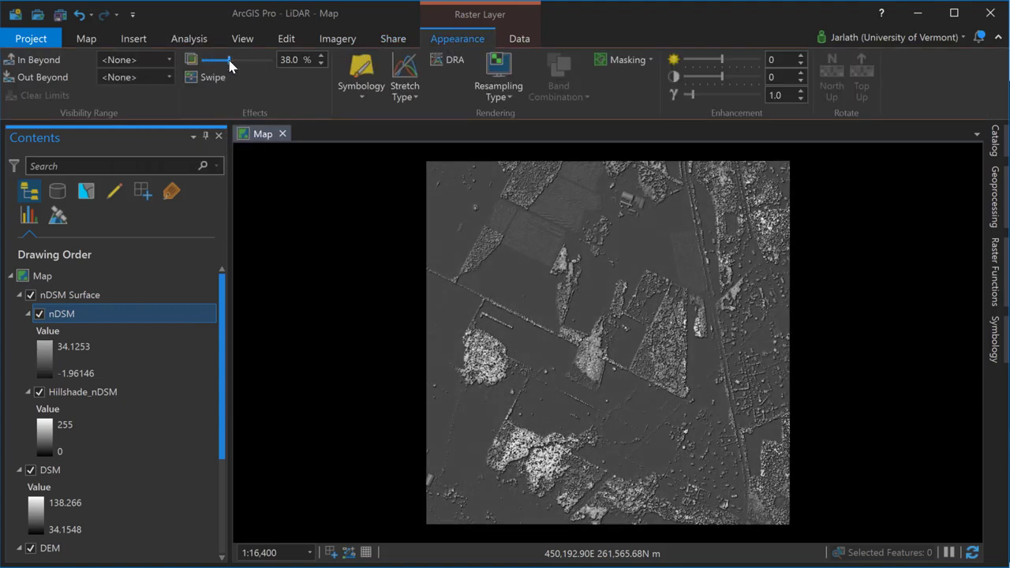
left_click(361, 70)
left_click(956, 293)
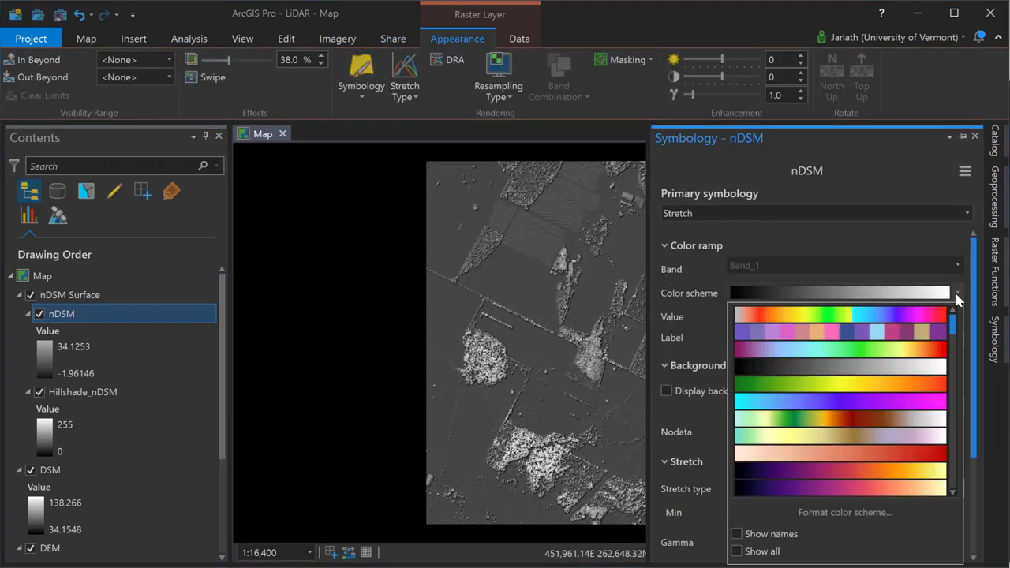
left_click(931, 403)
scroll(690, 286, "up", 3)
scroll(690, 287, "up", 2)
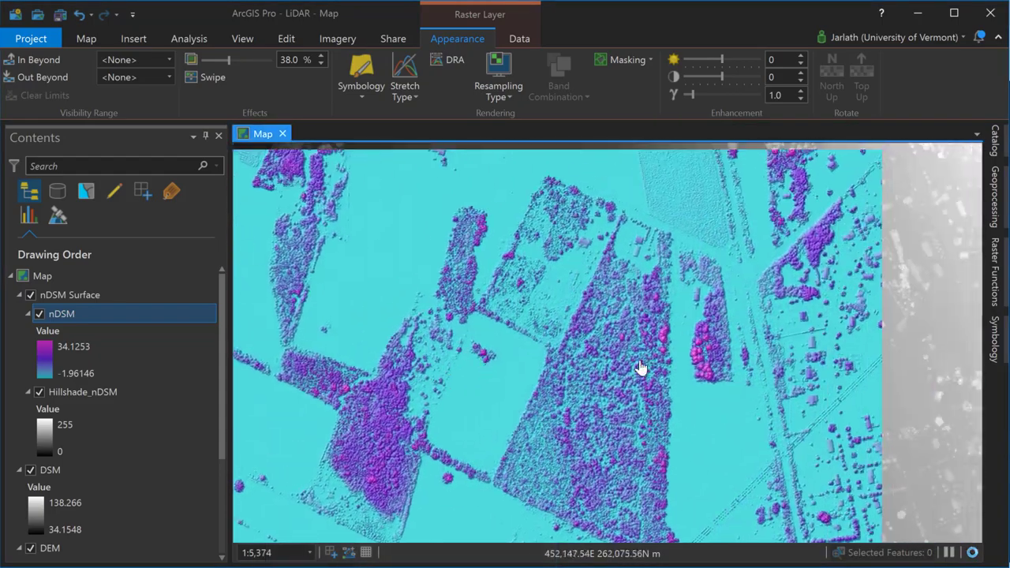
scroll(643, 260, "up", 2)
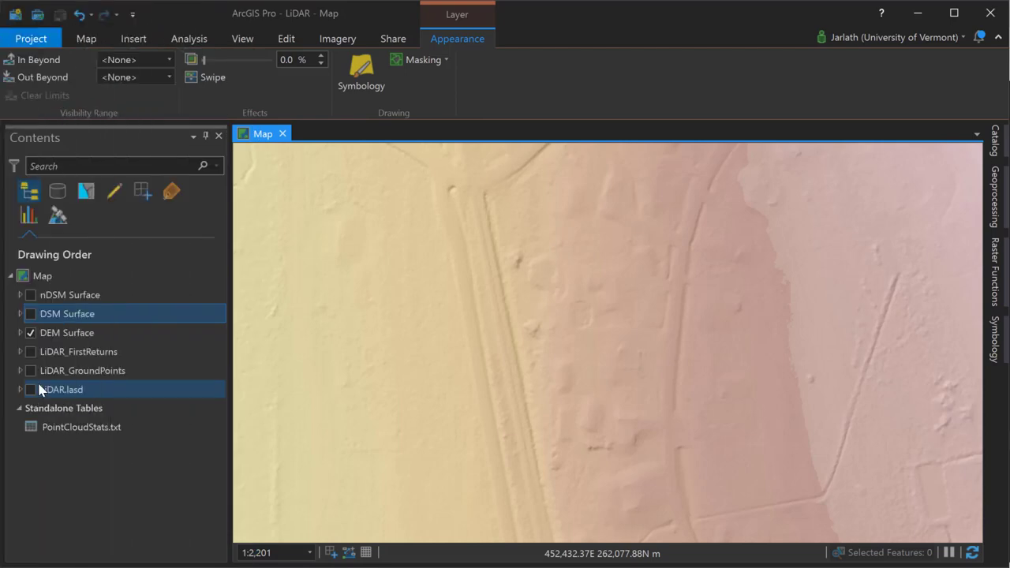
- Switch on the DSM Surface and nDSM Surface groups in Contents
left_click(32, 315)
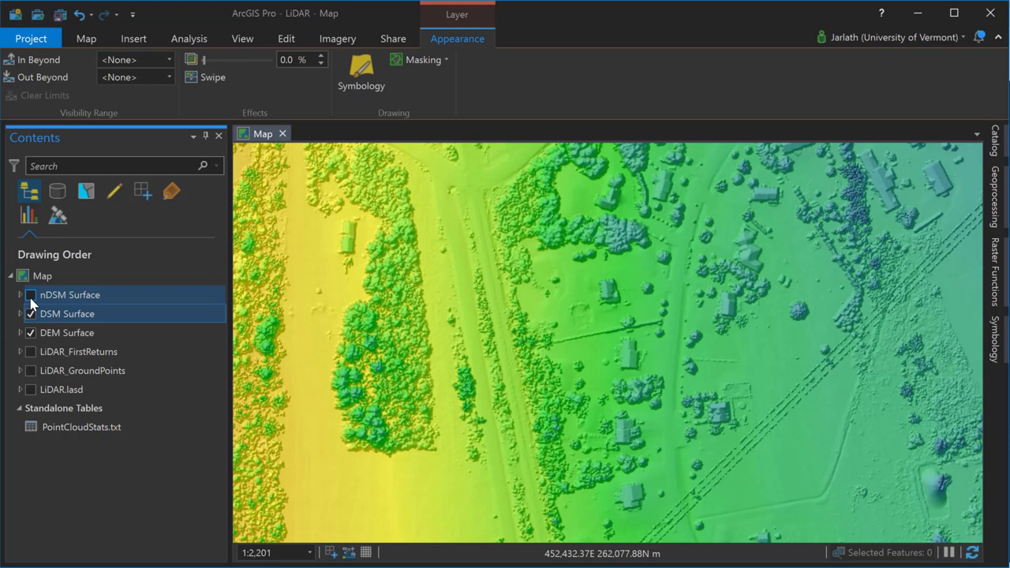
left_click(30, 298)
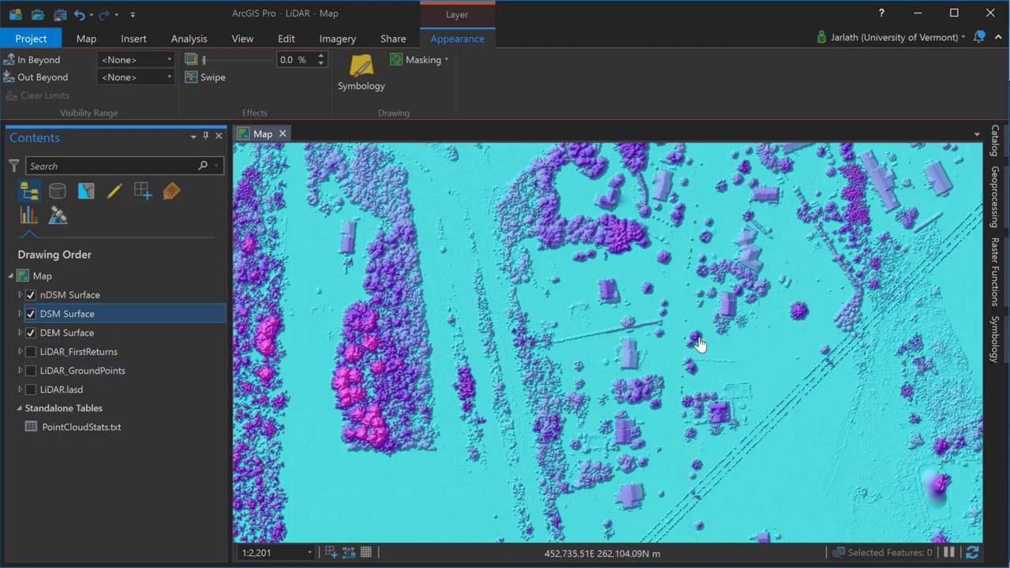
- Identify a map spot to show its nDSM pixel value of 8.978859
left_click(730, 317)
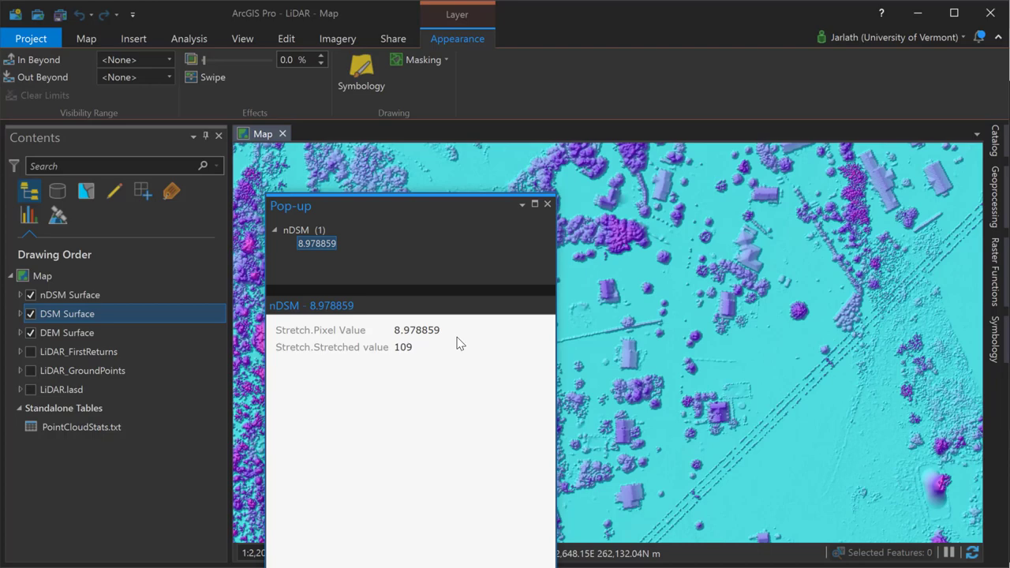
- Identify another building to show its nDSM pixel value of 8.811340
left_click(622, 439)
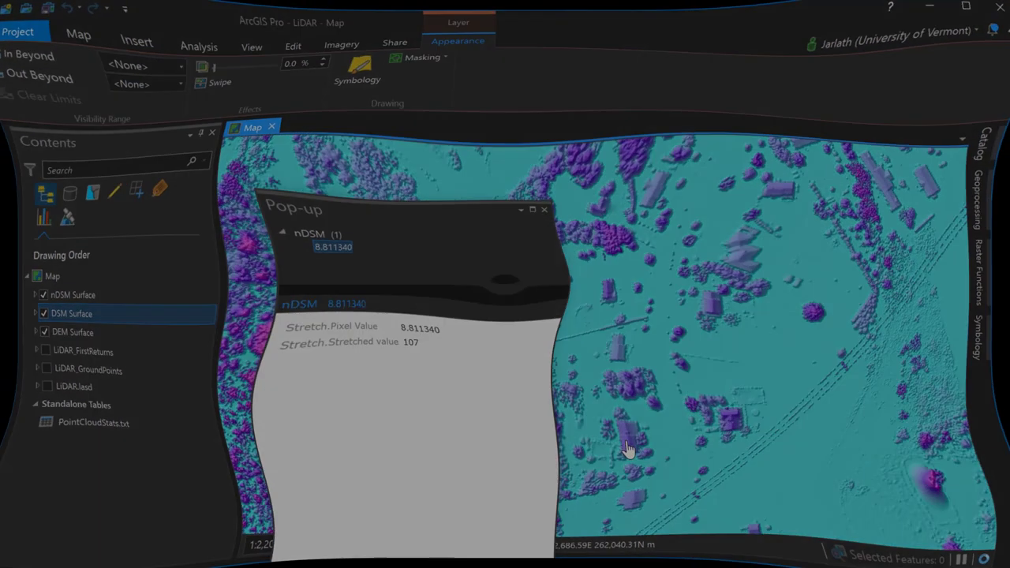